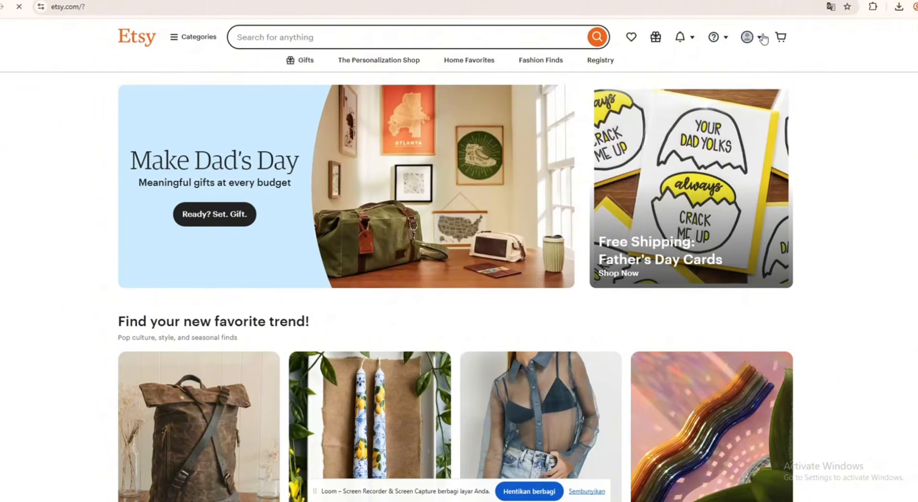
Open the account settings and save the location settings with Indonesia, English (US) and Indonesian Rupiah (IDR)
left_click(762, 38)
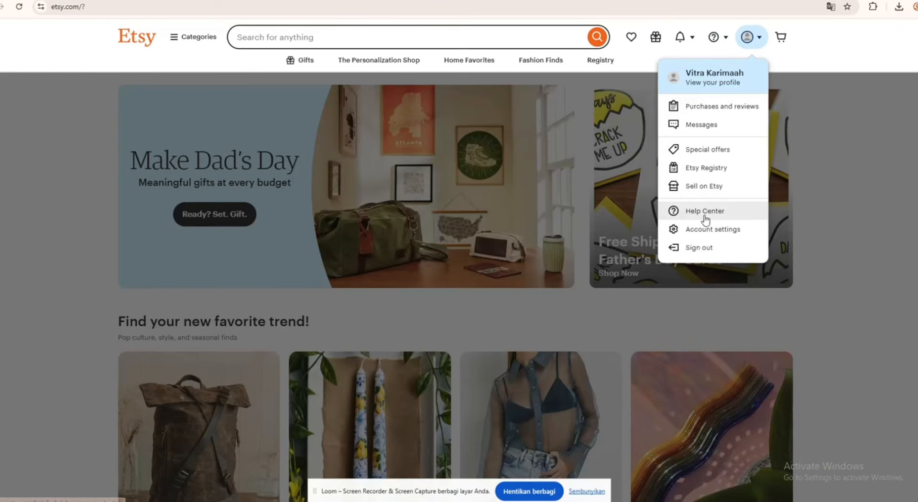
left_click(698, 230)
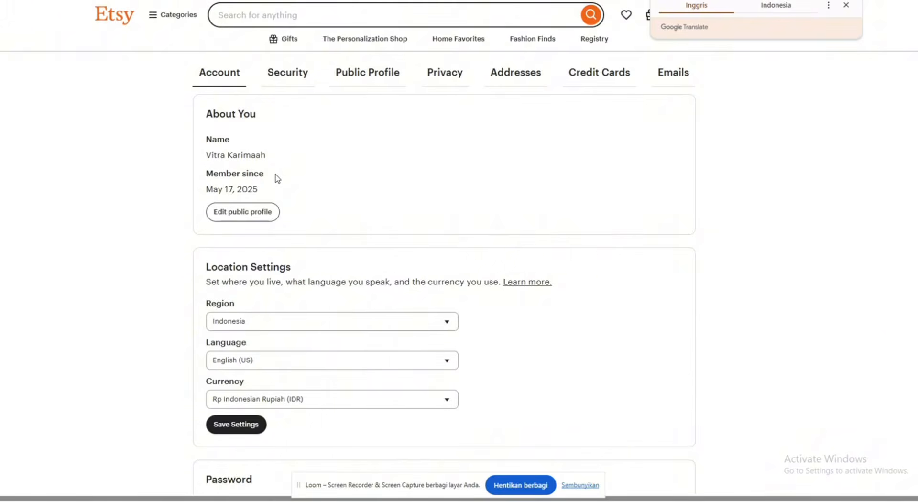
scroll(276, 178, "down", 2)
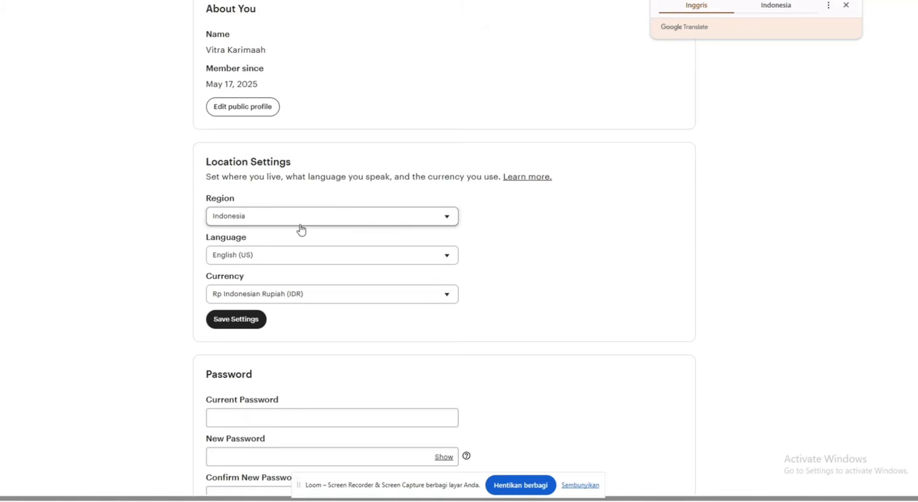
scroll(301, 229, "down", 1)
scroll(301, 229, "down", 1)
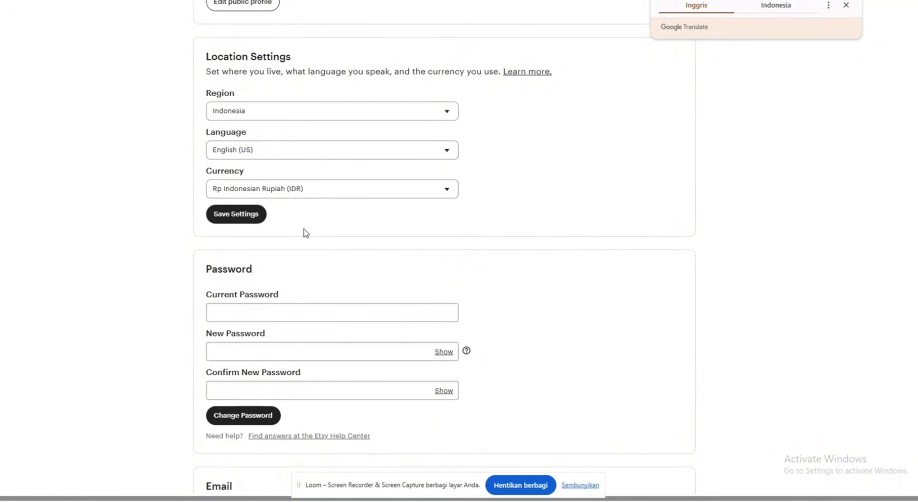
left_click(254, 214)
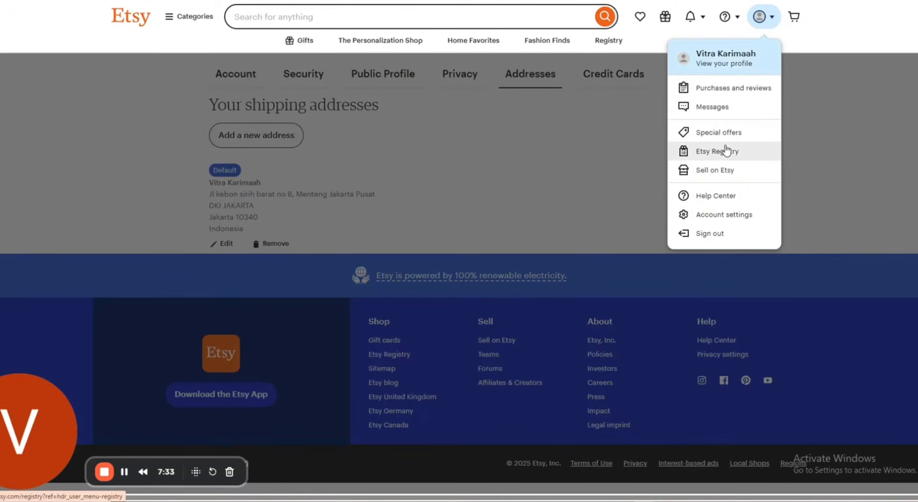
Start the seller onboarding and answer "I'm just starting to sell for the first time ever" as the reason for coming
left_click(719, 173)
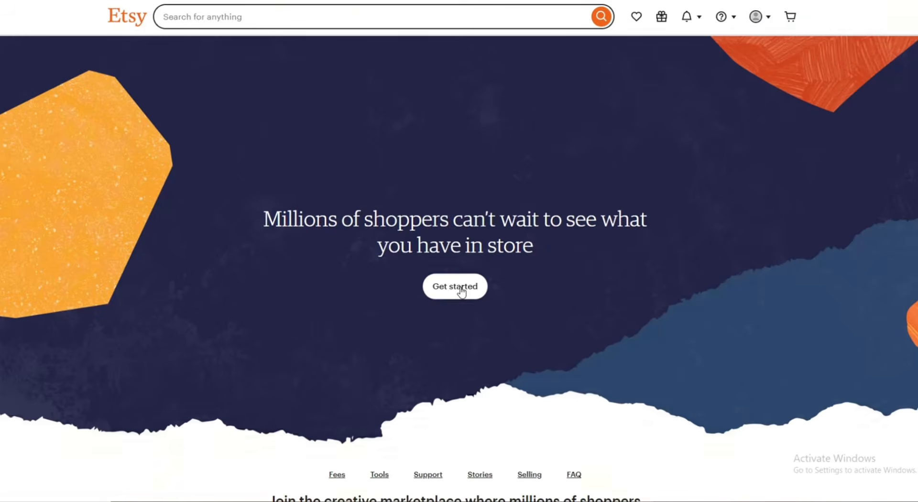
left_click(462, 291)
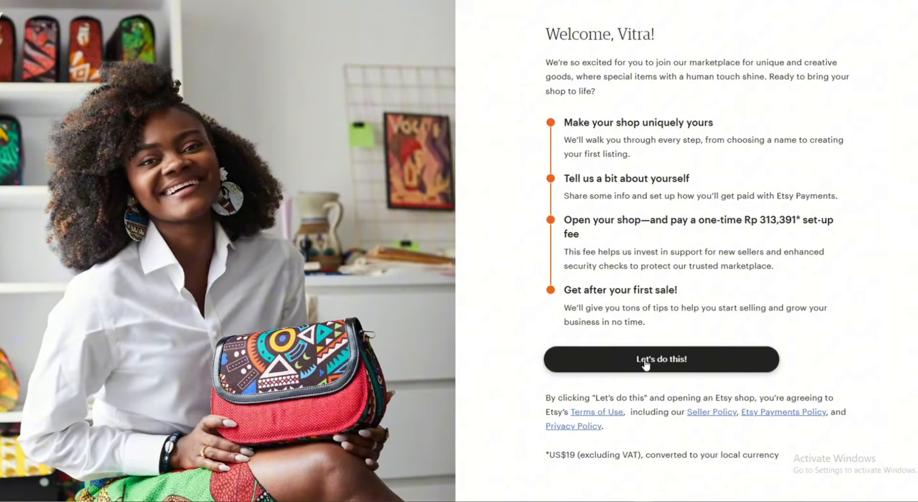
left_click(672, 361)
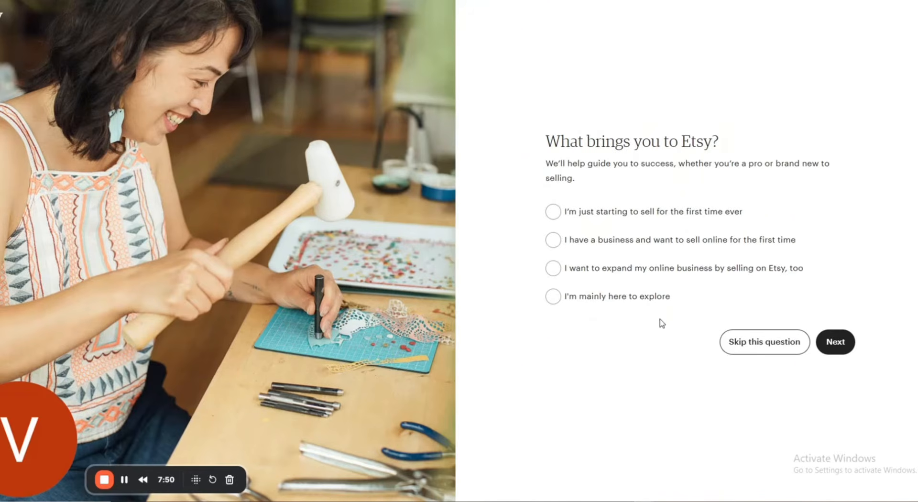
left_click(556, 215)
left_click(843, 347)
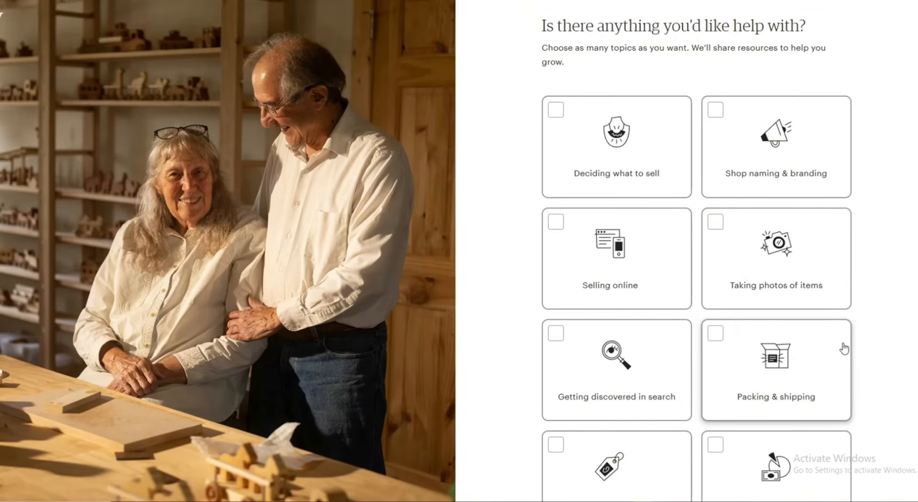
Request help with the topics Selling online and Selling internationally, and continue
left_click(637, 268)
scroll(630, 265, "down", 4)
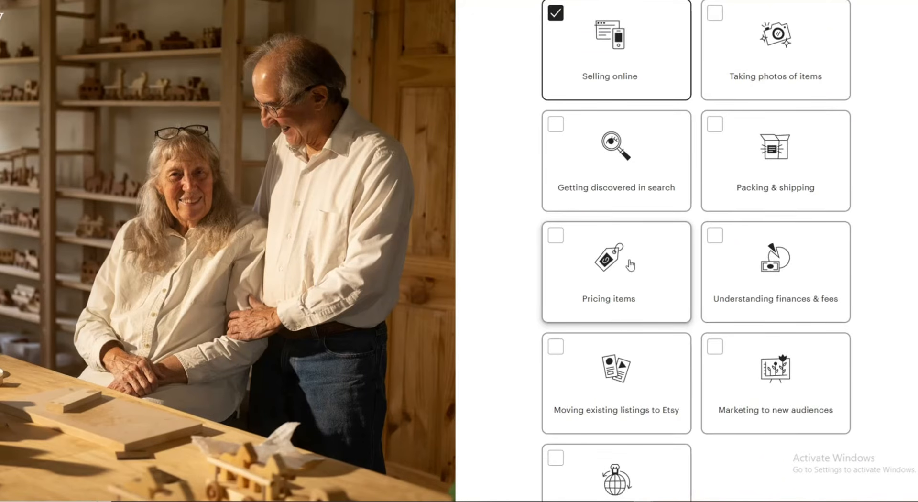
scroll(631, 265, "down", 2)
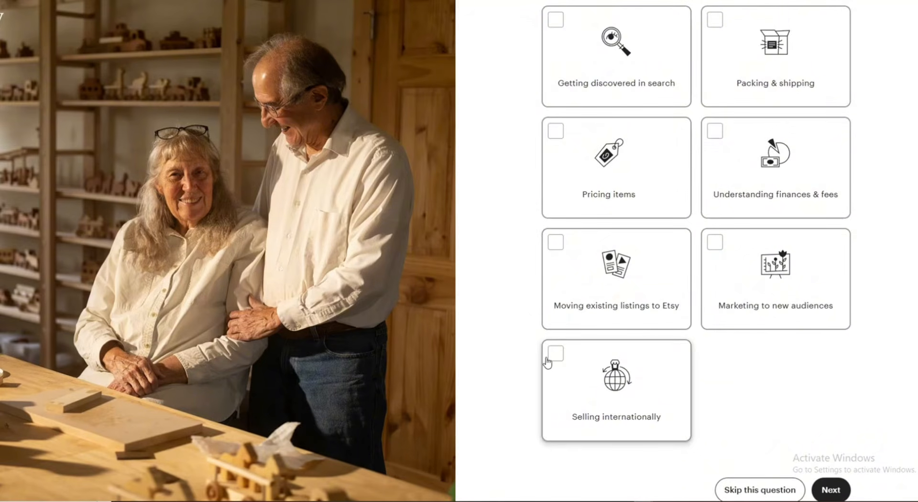
left_click(555, 356)
scroll(777, 381, "down", 1)
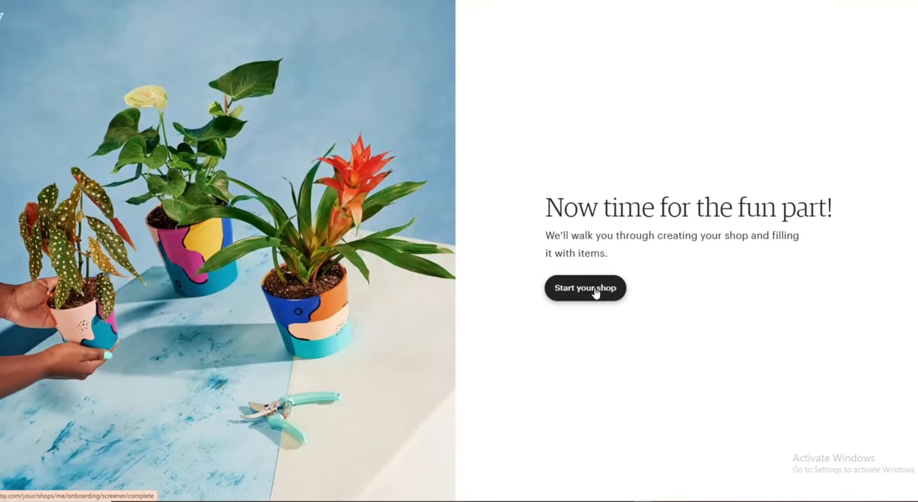
Start the shop and save its preferences with language English, country Indonesia and currency Indonesian Rupiah
left_click(595, 293)
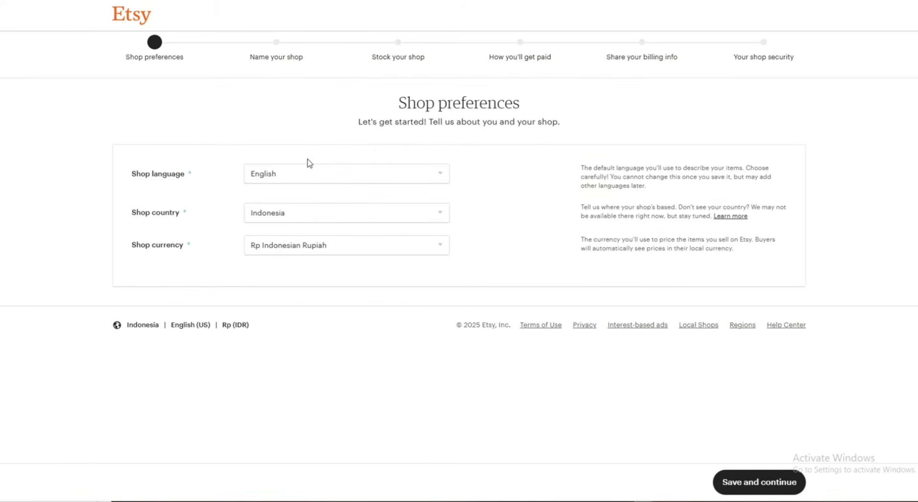
left_click(376, 222)
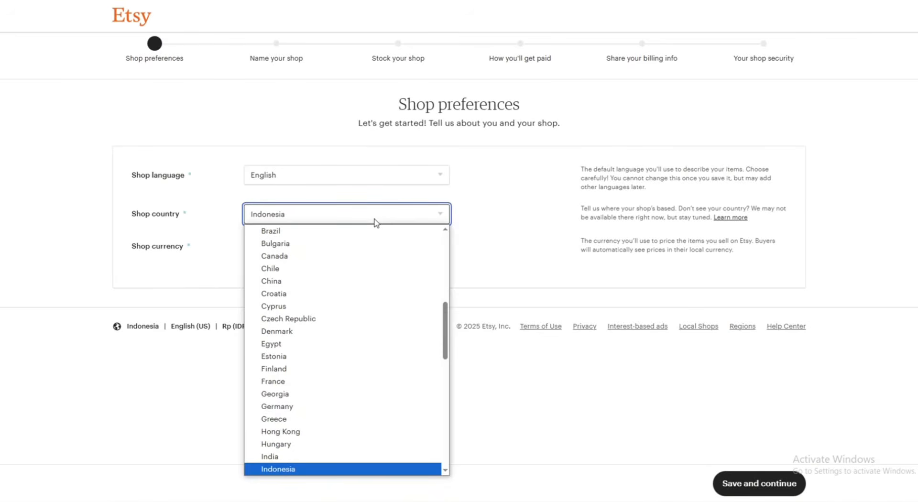
left_click(376, 223)
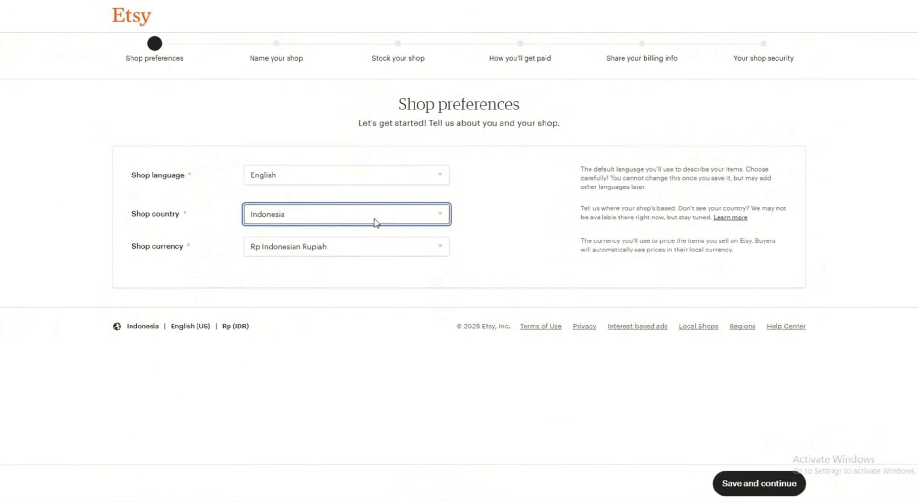
left_click(369, 253)
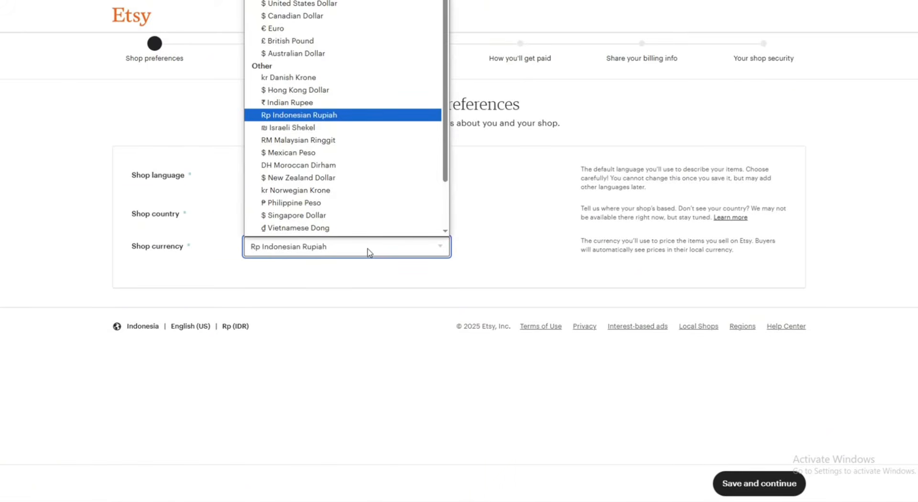
left_click(369, 253)
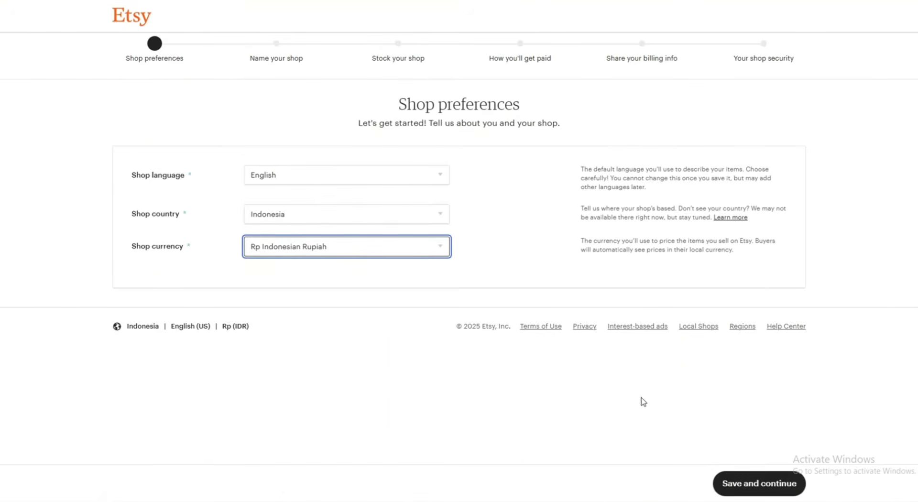
left_click(760, 485)
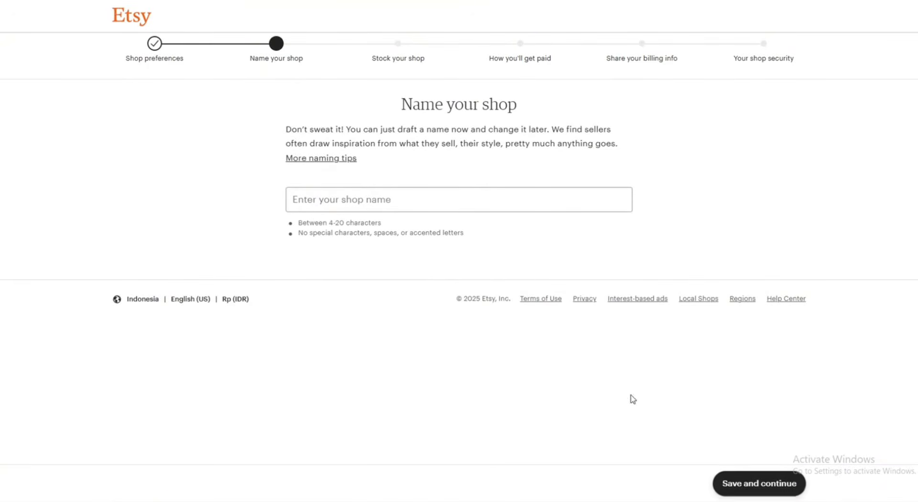
Try the shop names Printables, Printableswallart and Printableswallartshop
left_click(437, 205)
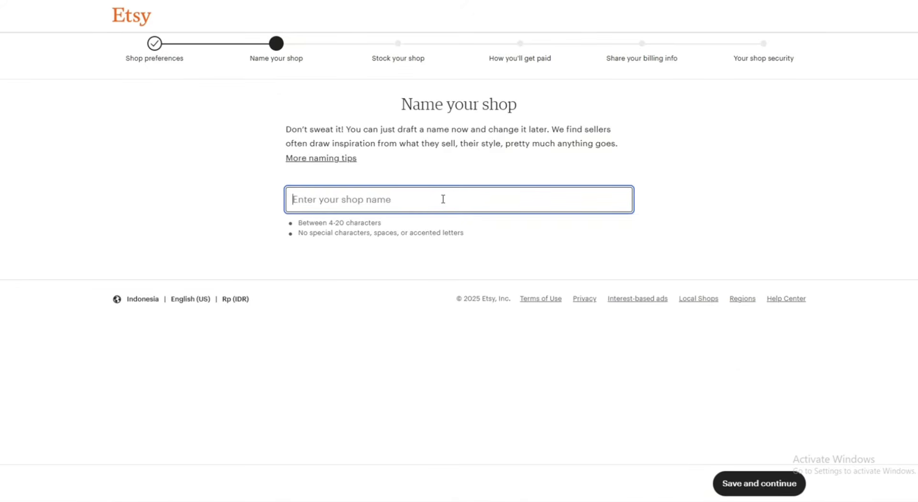
type("Printabl")
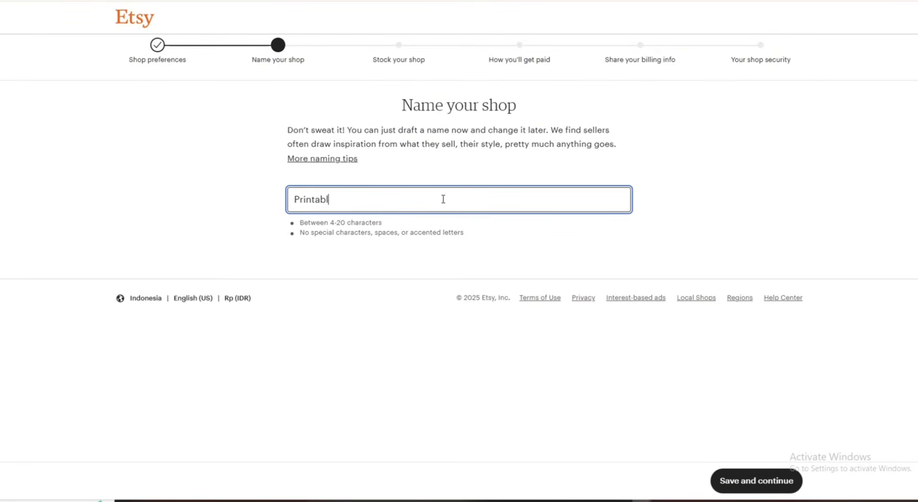
type("es")
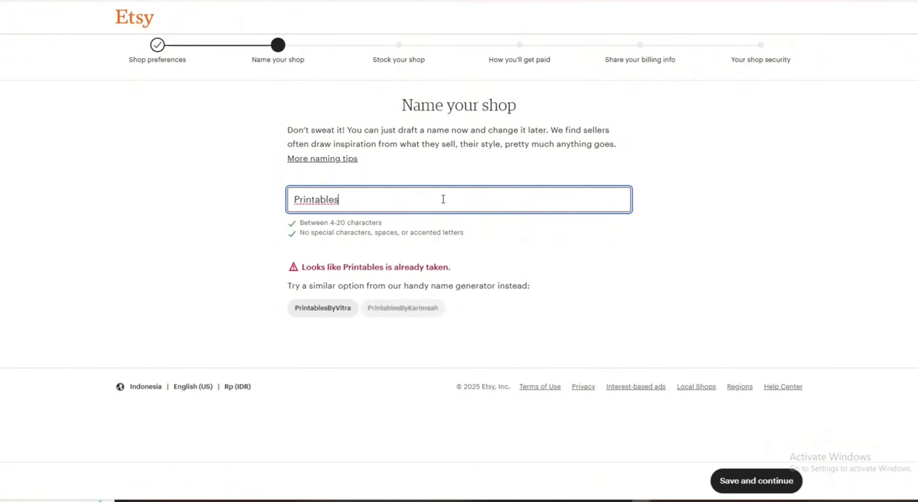
type("wallart")
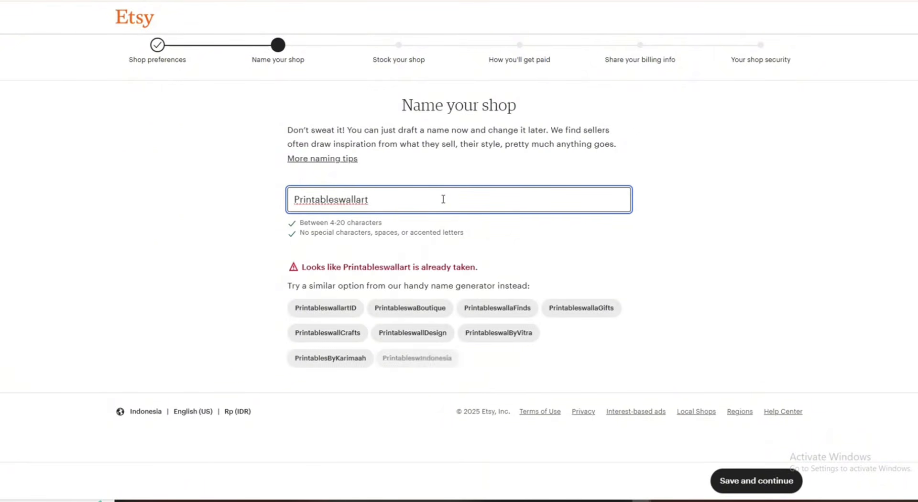
type("shop")
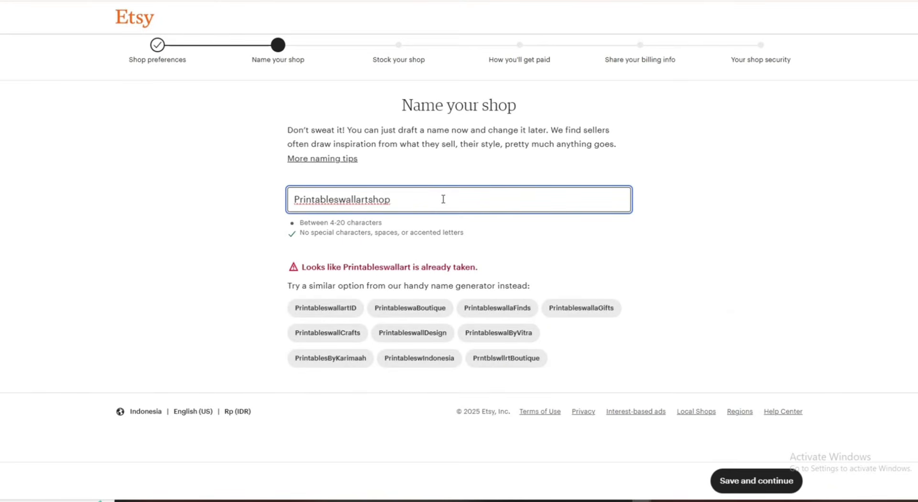
Replace the shop name with Wallartskami and save it to continue to stocking the shop
key("ctrl+a")
type("Wall")
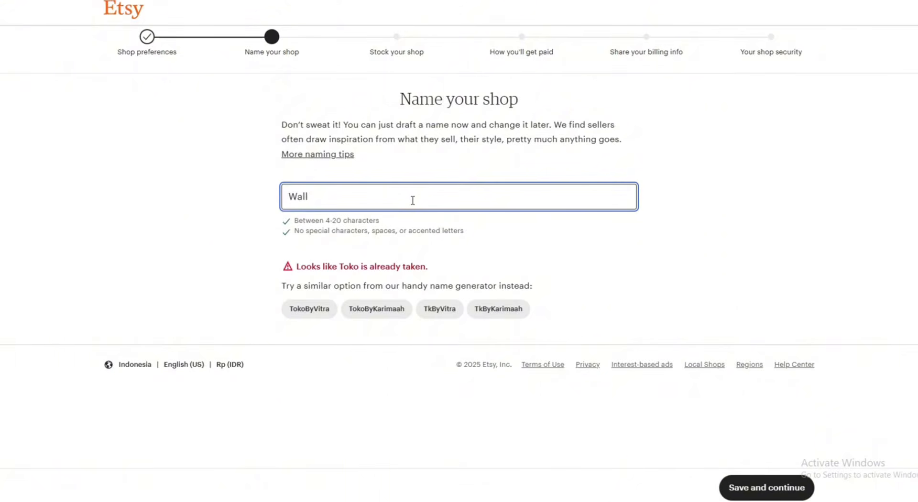
type("arts")
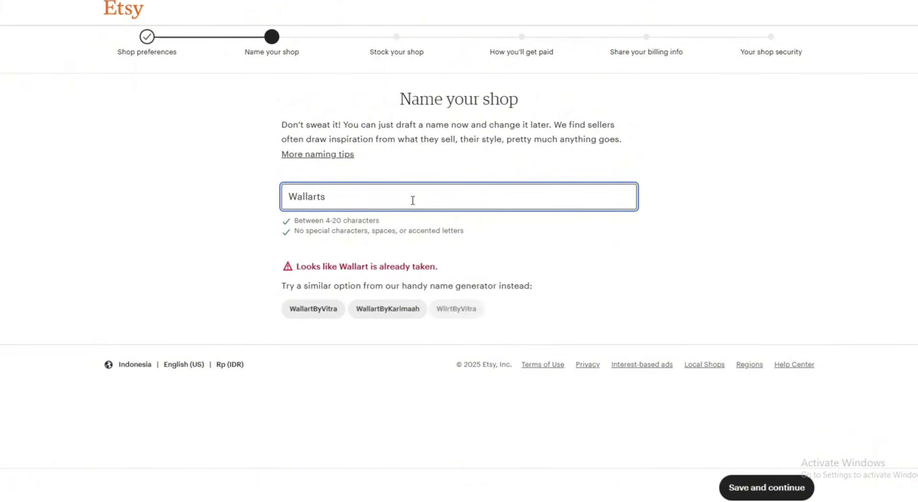
type("km")
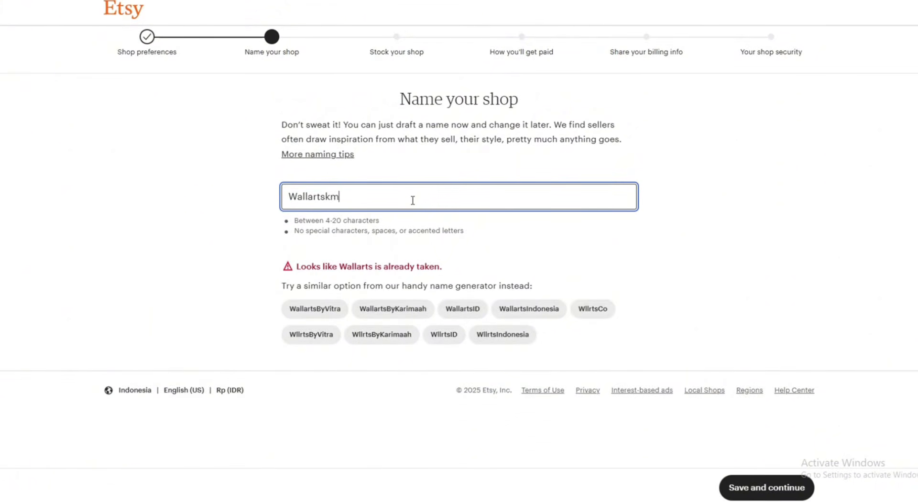
key("BackSpace")
key("BackSpace")
type("kami")
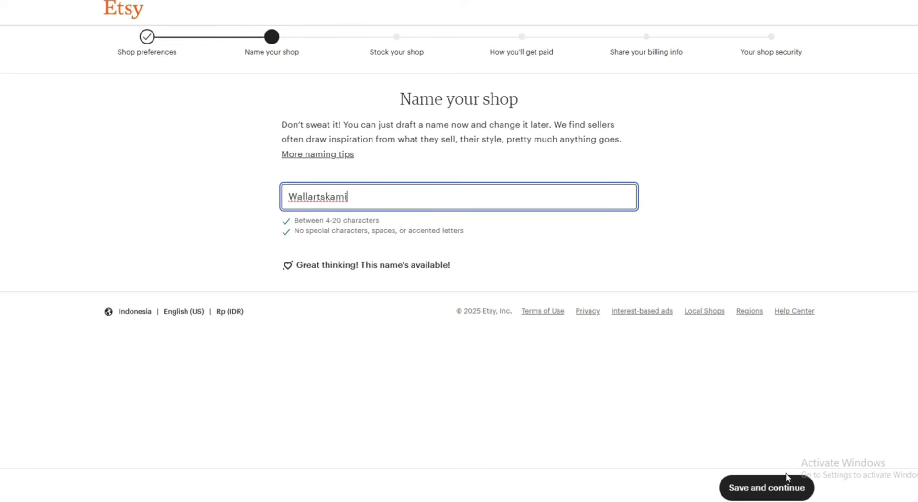
left_click(777, 493)
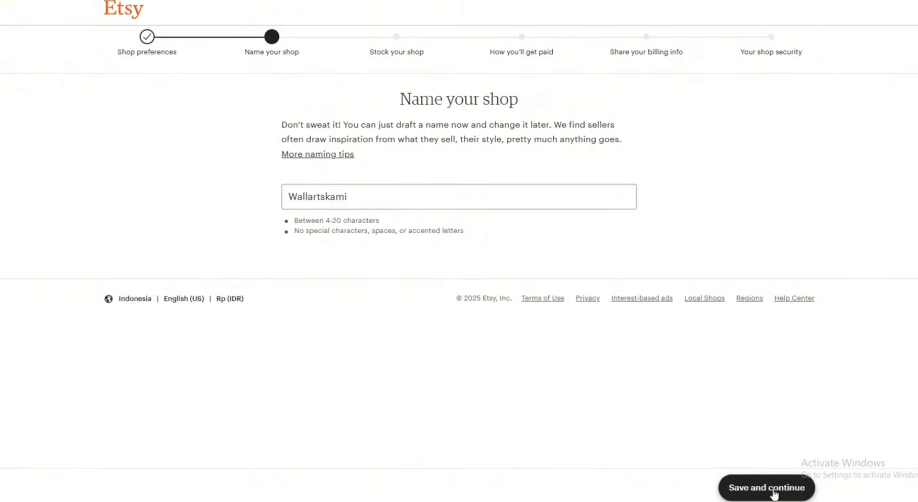
left_click(775, 493)
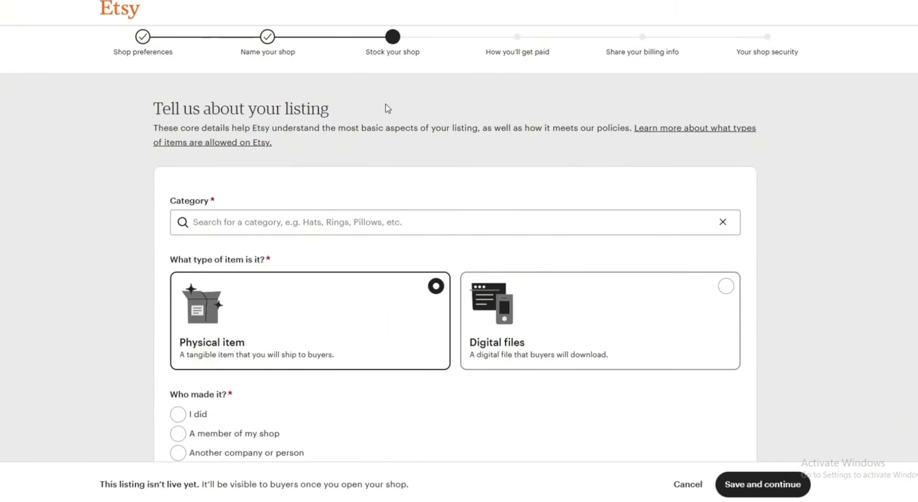
Set the new listing's item type to Digital files and its category to Digital Prints under Art & Collectibles
left_click(329, 260)
scroll(348, 241, "down", 1)
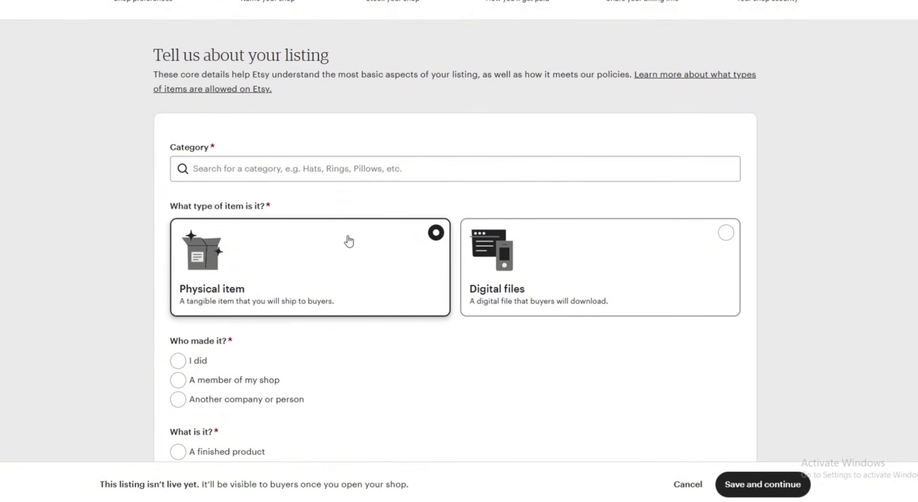
left_click(350, 167)
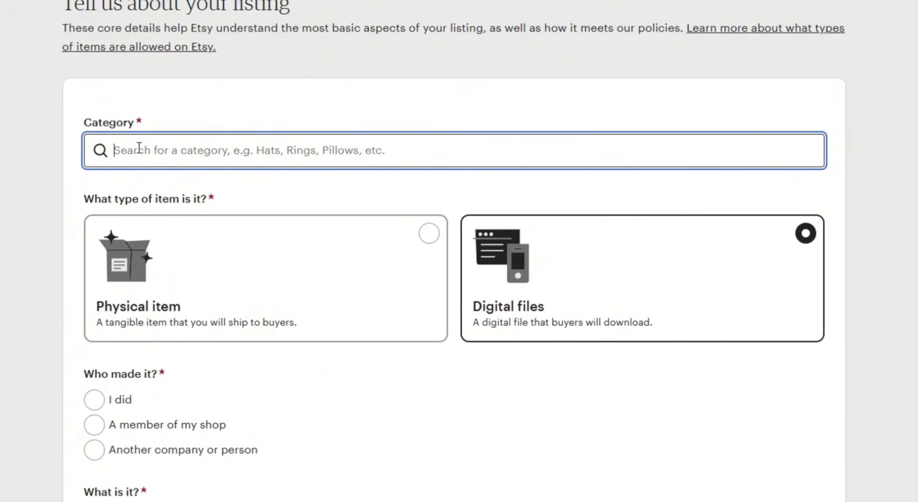
type("di")
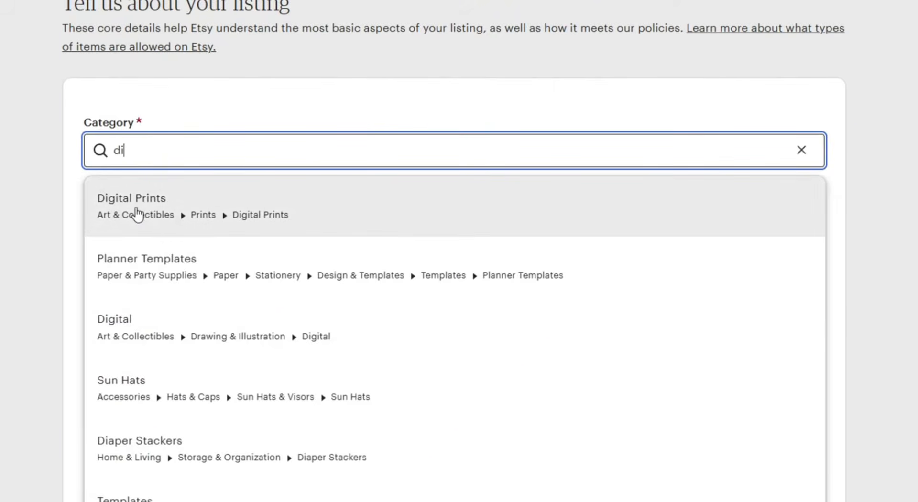
left_click(137, 215)
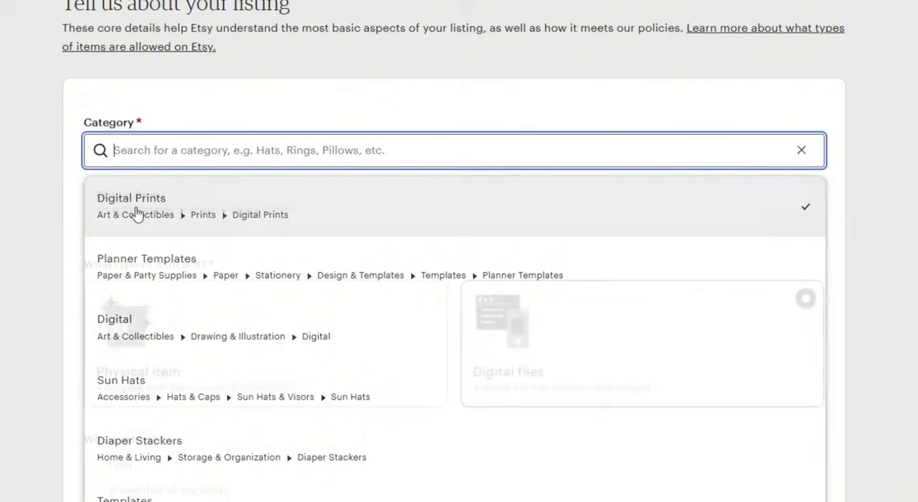
scroll(478, 263, "down", 3)
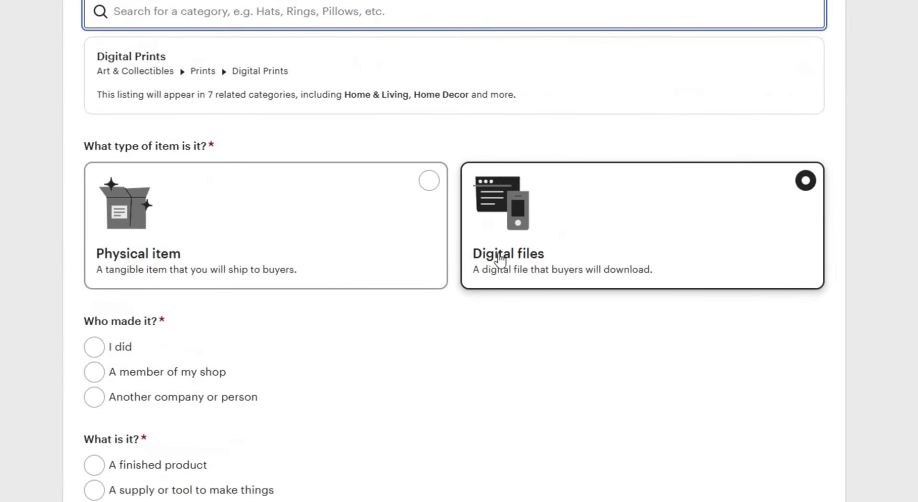
Mark the item as made by "I did" and classify it as a supply or tool to make things
left_click(95, 353)
scroll(301, 317, "down", 4)
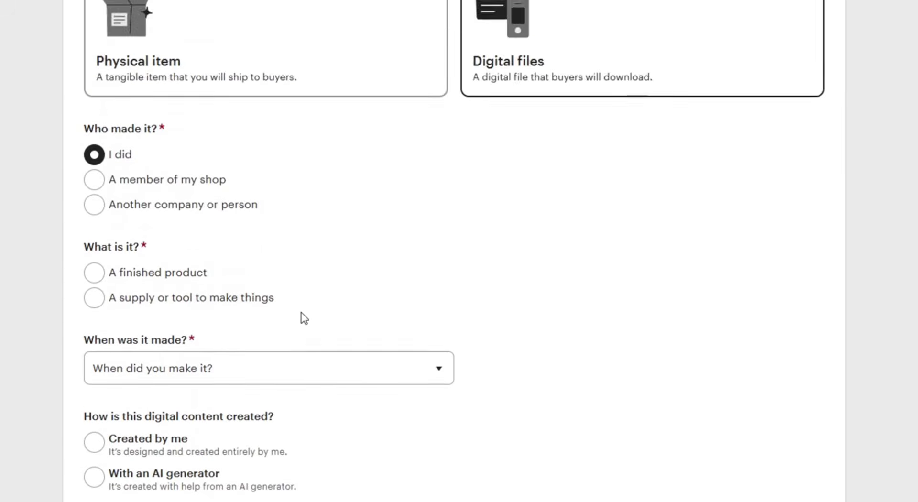
scroll(316, 275, "down", 1)
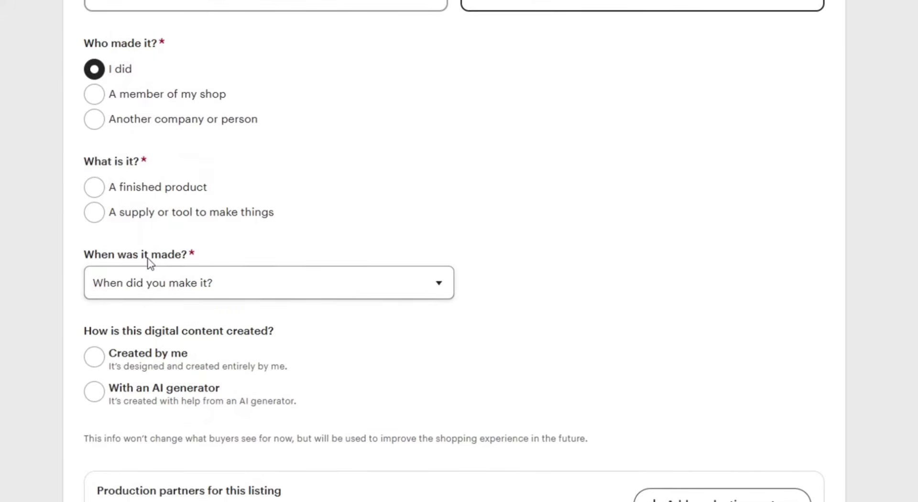
left_click(94, 214)
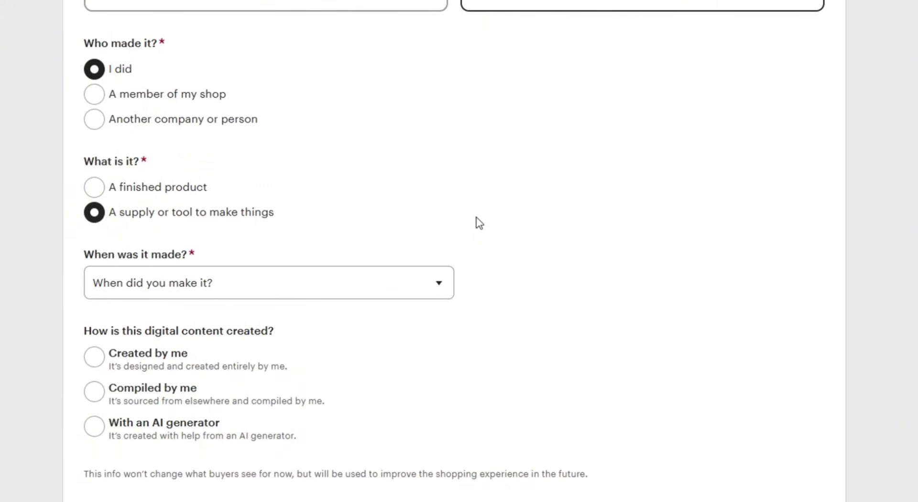
Set the making period to 2020 - 2025 and the content origin to Created by me, and continue to the listing details
scroll(477, 217, "down", 2)
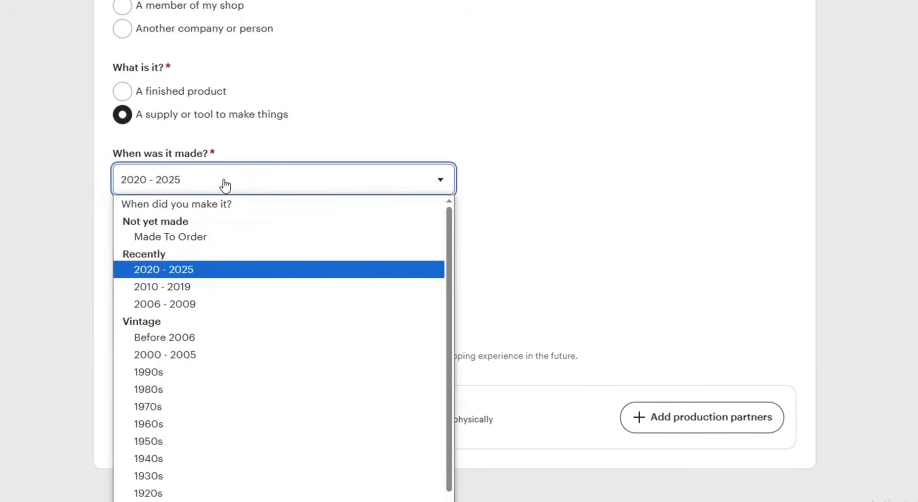
left_click(212, 271)
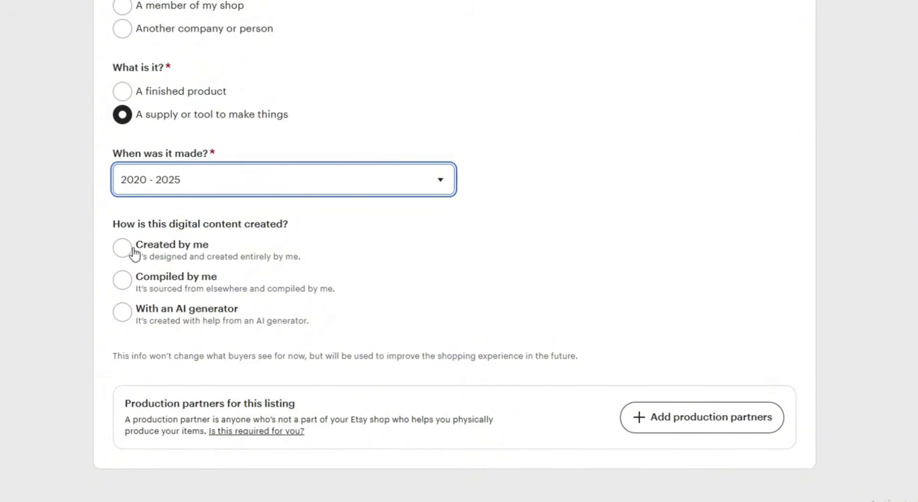
left_click(120, 259)
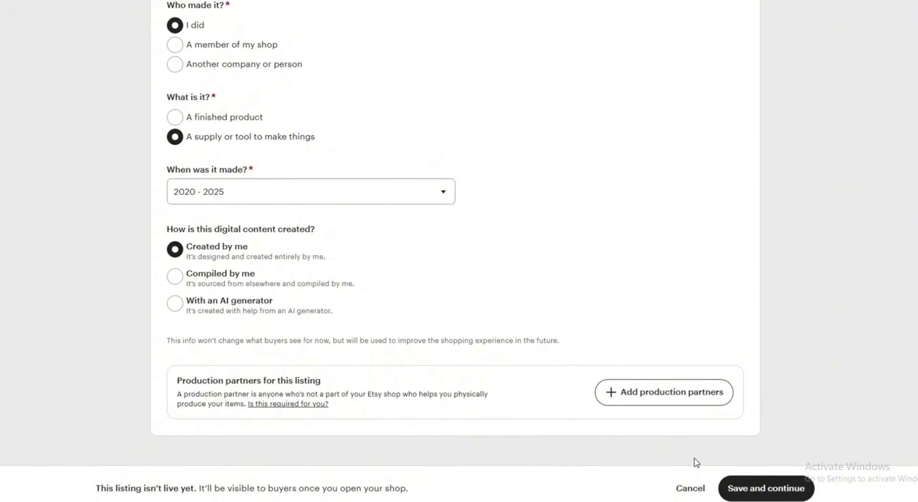
left_click(760, 489)
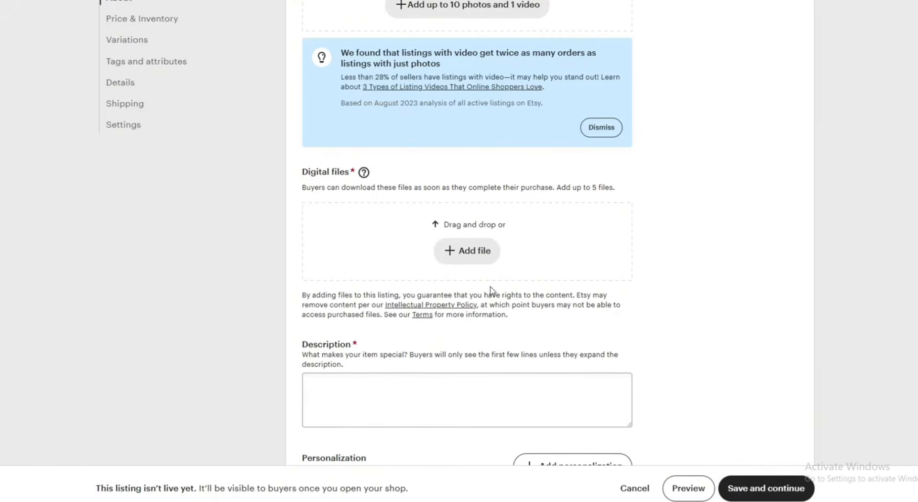
Review the listing's title and photo fields and open the upload for an additional photo
scroll(490, 289, "up", 9)
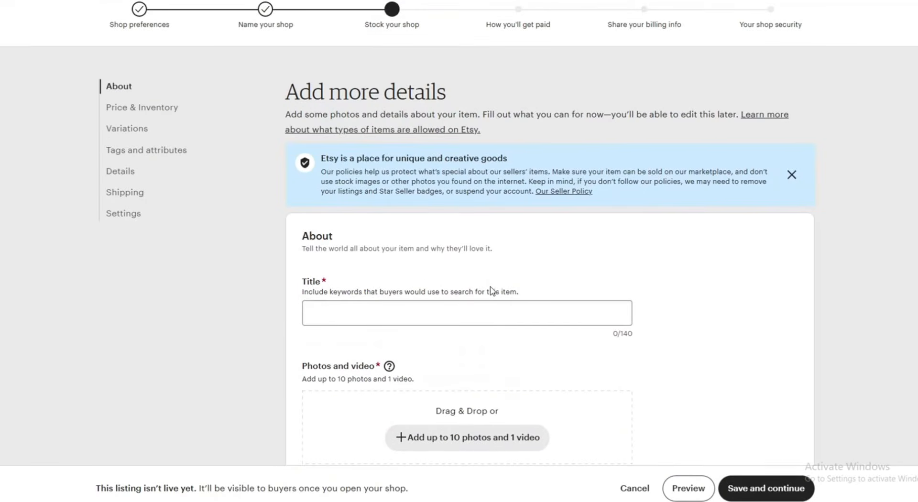
scroll(492, 291, "down", 3)
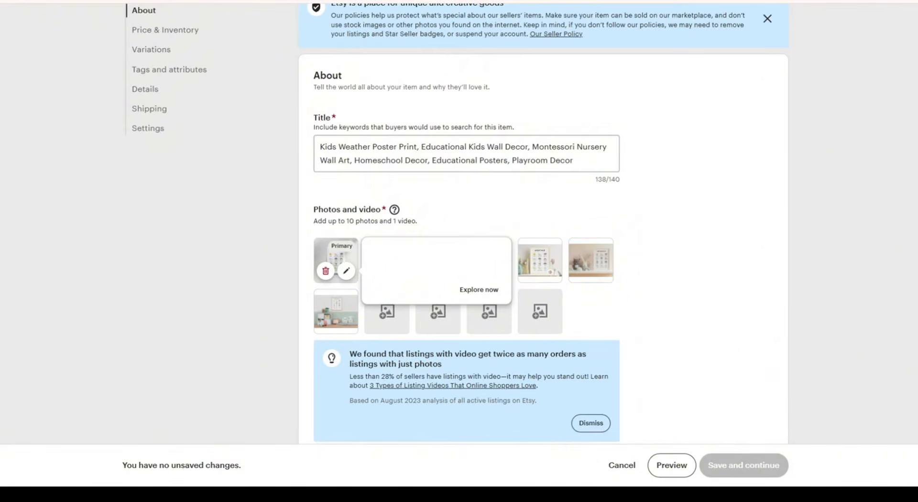
left_click(479, 156)
scroll(478, 156, "up", 3)
scroll(479, 156, "down", 2)
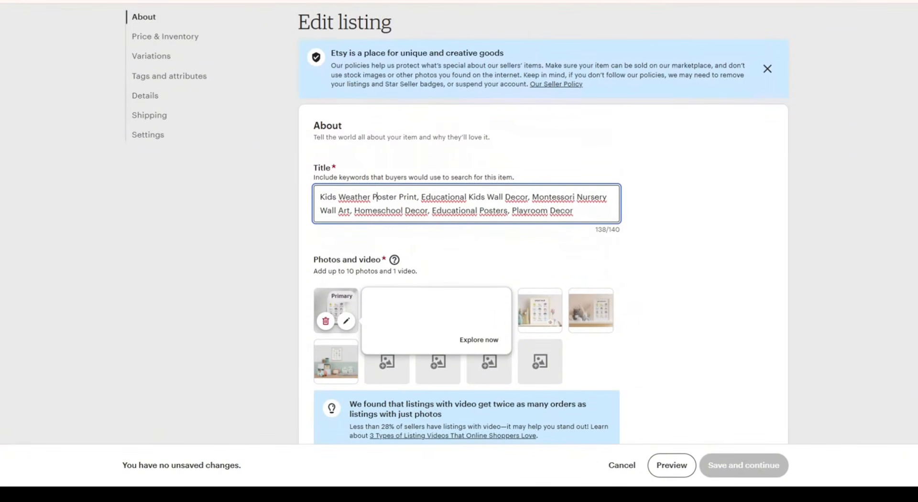
scroll(563, 228, "down", 2)
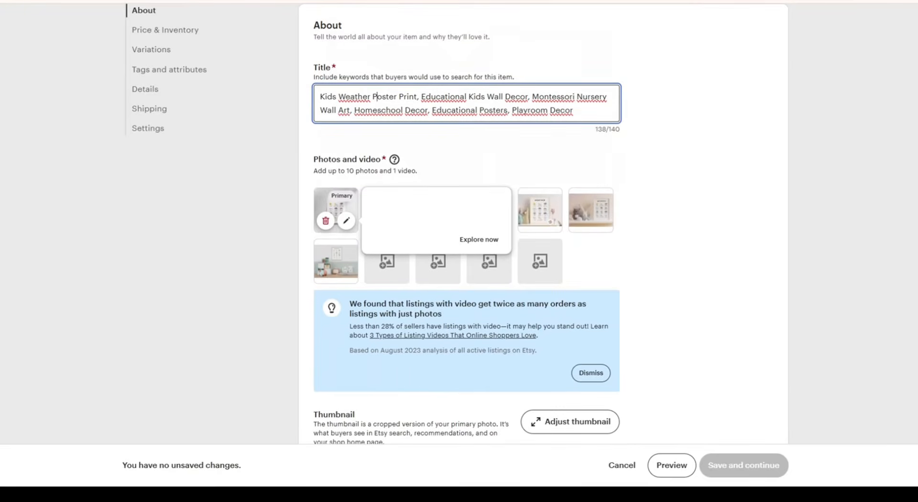
left_click(379, 276)
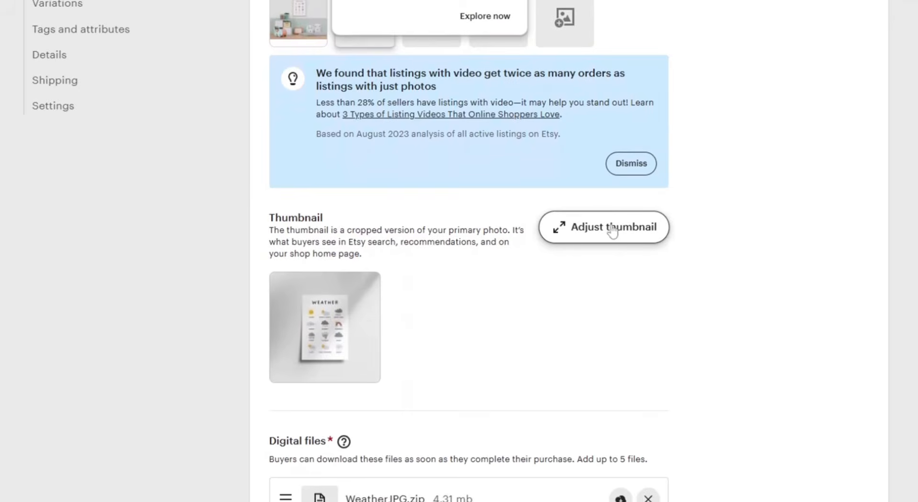
Zoom in on the weather poster in the listing's thumbnail and apply the adjusted crop
left_click(613, 227)
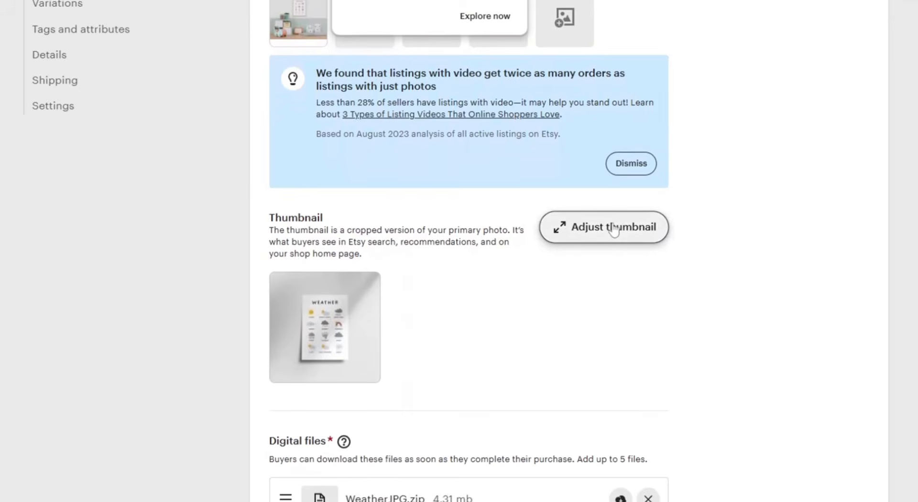
mouse_move(415, 376)
left_mouse_down()
mouse_move(448, 369)
mouse_move(427, 369)
left_mouse_up()
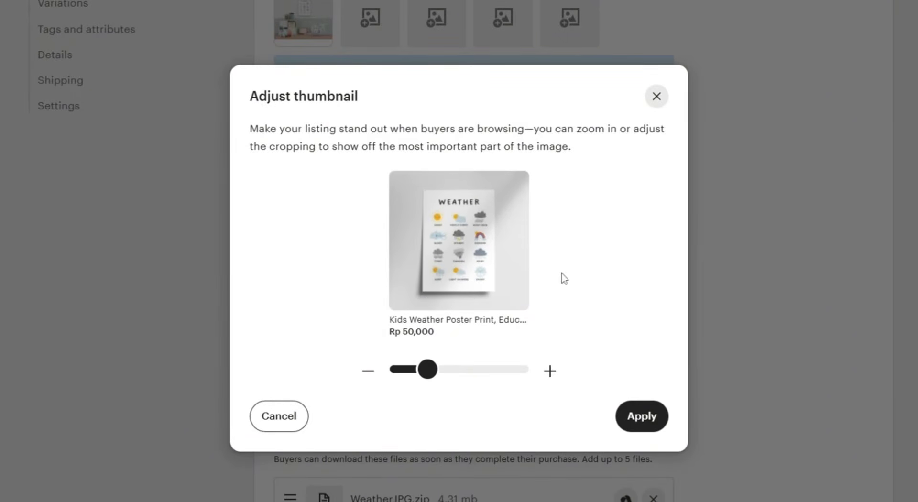
left_click(637, 419)
Open the upload for another digital file, and read through the listing's uploaded files and description
scroll(783, 257, "down", 6)
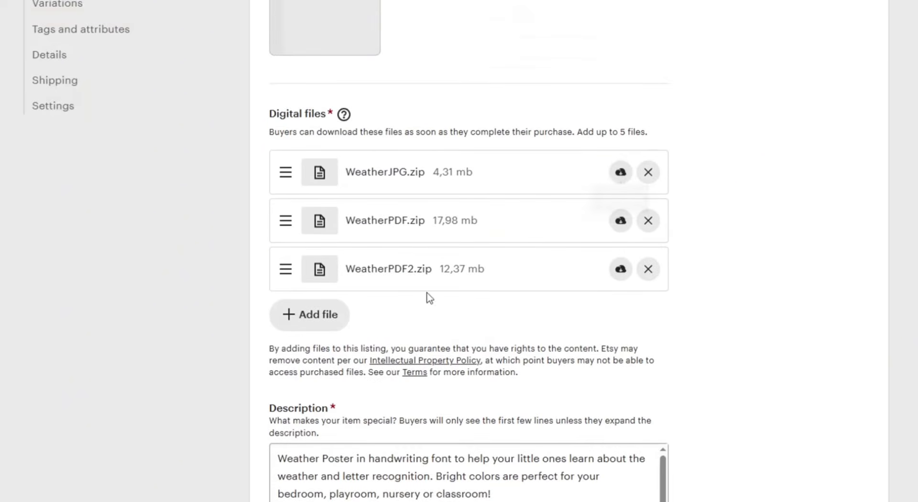
left_click(311, 316)
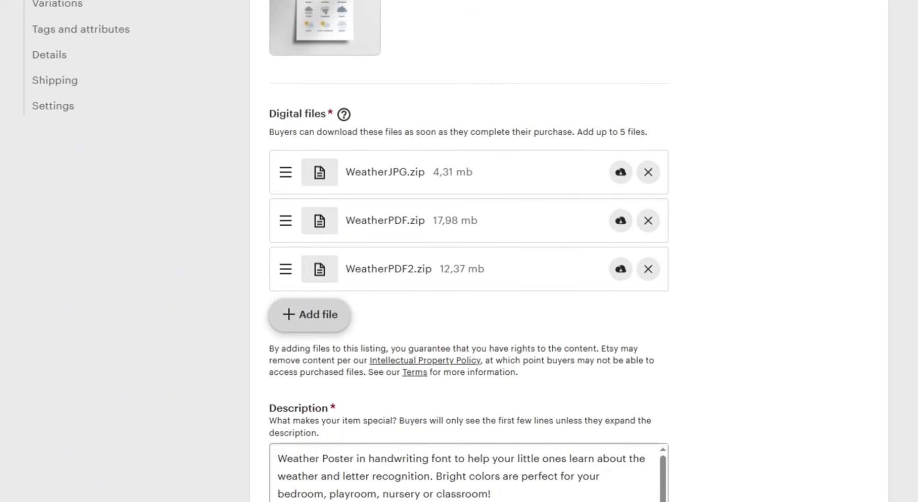
scroll(473, 328, "down", 3)
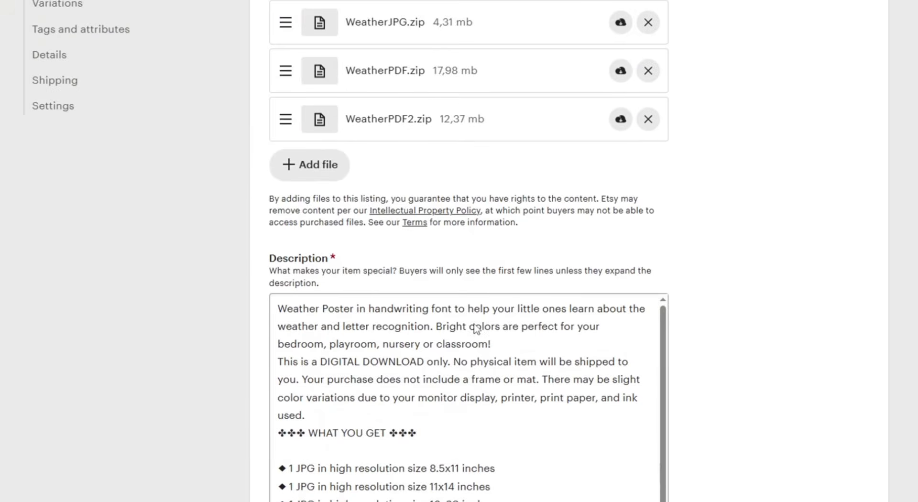
scroll(476, 329, "down", 2)
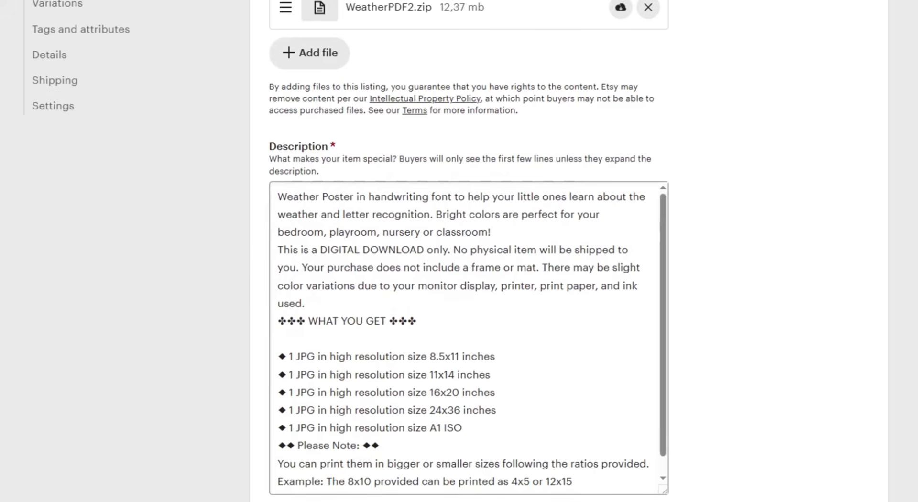
scroll(472, 337, "down", 1)
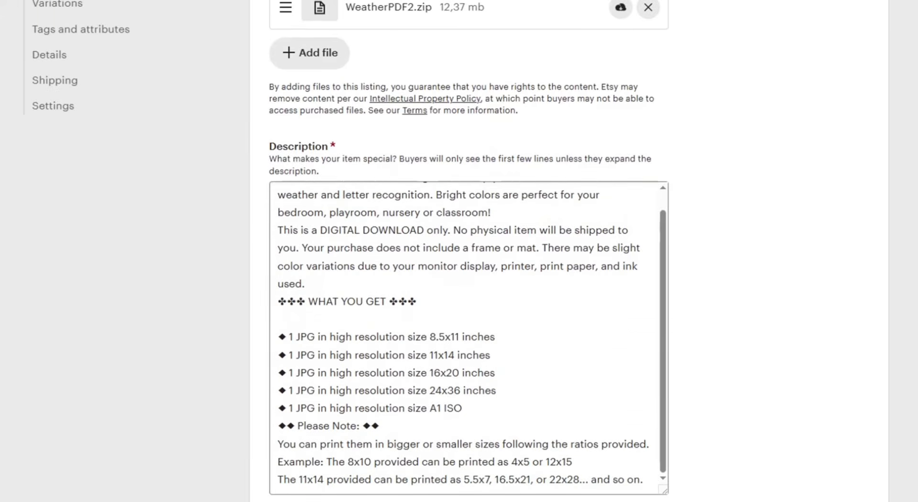
scroll(472, 337, "down", 1)
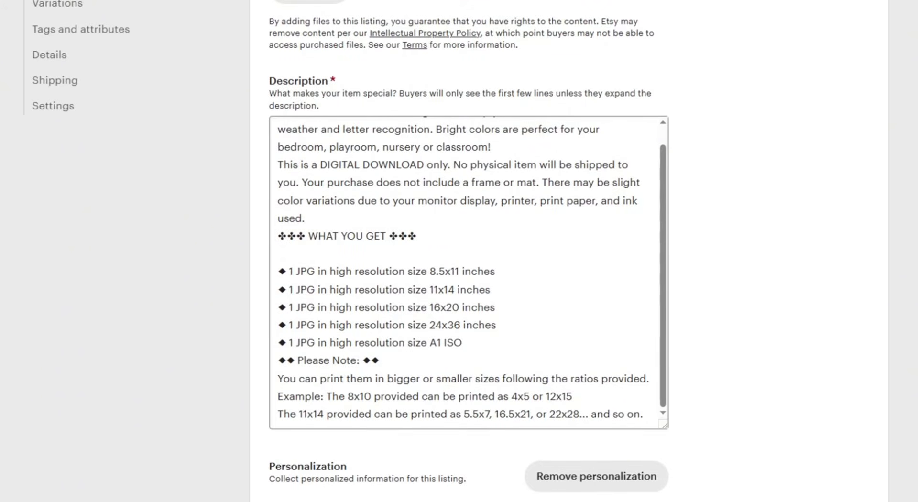
scroll(469, 251, "down", 1)
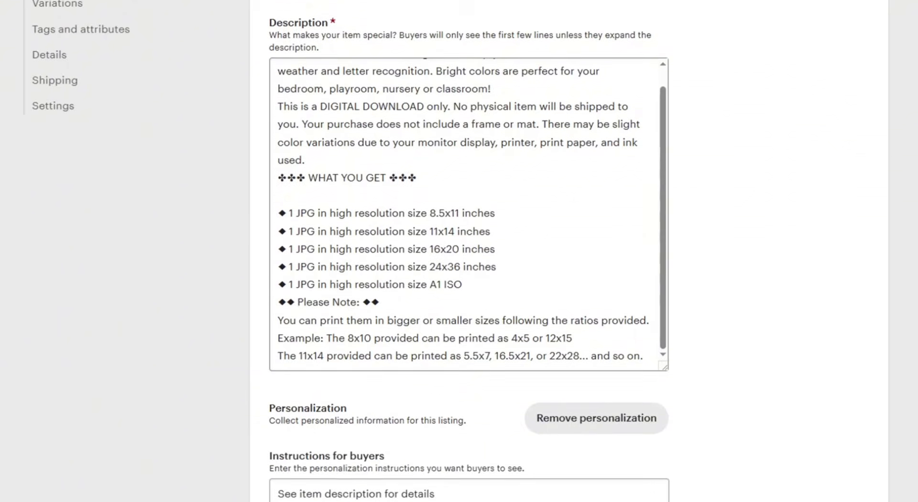
Remove the personalization from the listing and review its price and quantity settings
scroll(785, 257, "down", 5)
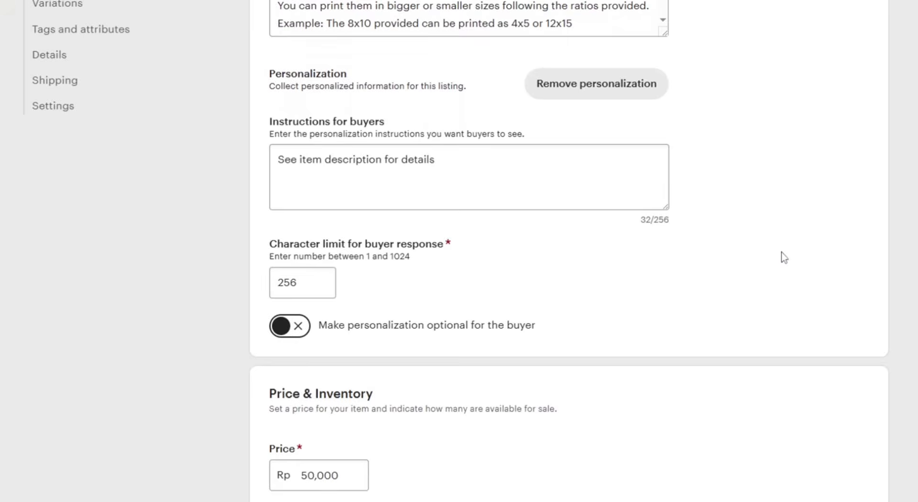
scroll(649, 276, "down", 2)
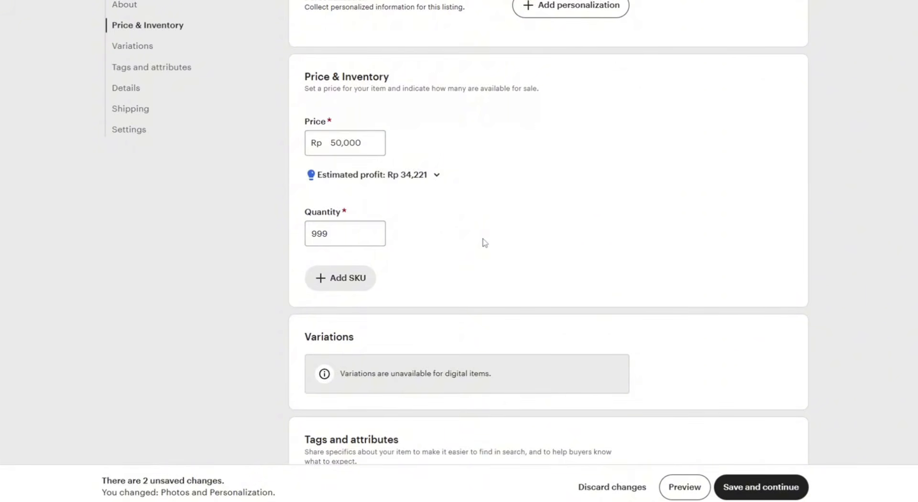
scroll(484, 242, "down", 2)
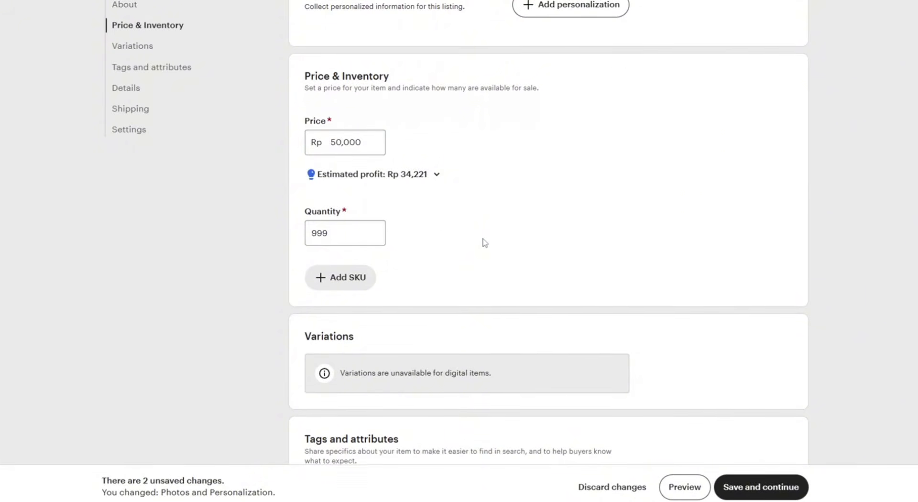
scroll(484, 242, "down", 1)
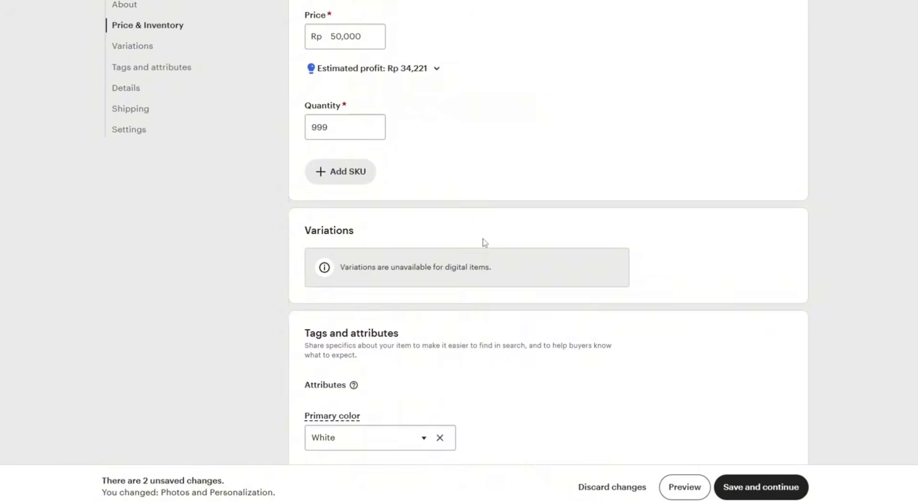
Set the listing's Home style attribute to Minimalist and its Room attribute to Kids
scroll(484, 242, "down", 8)
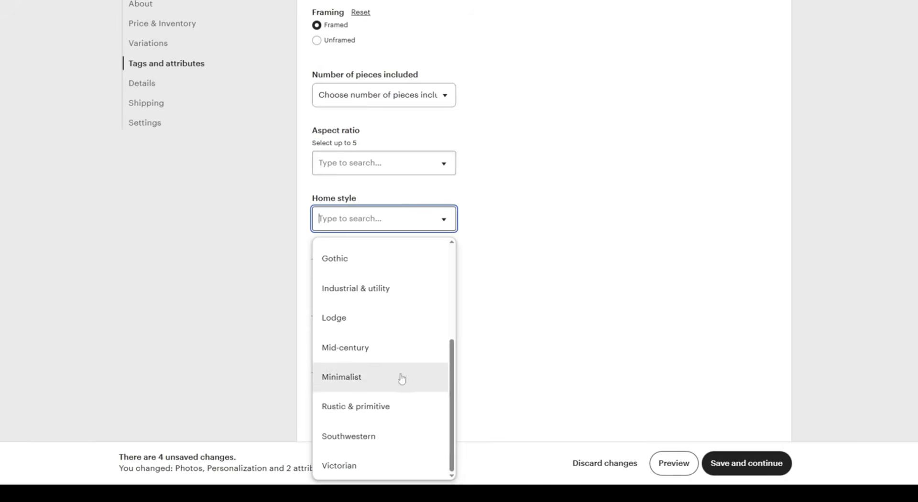
left_click(401, 378)
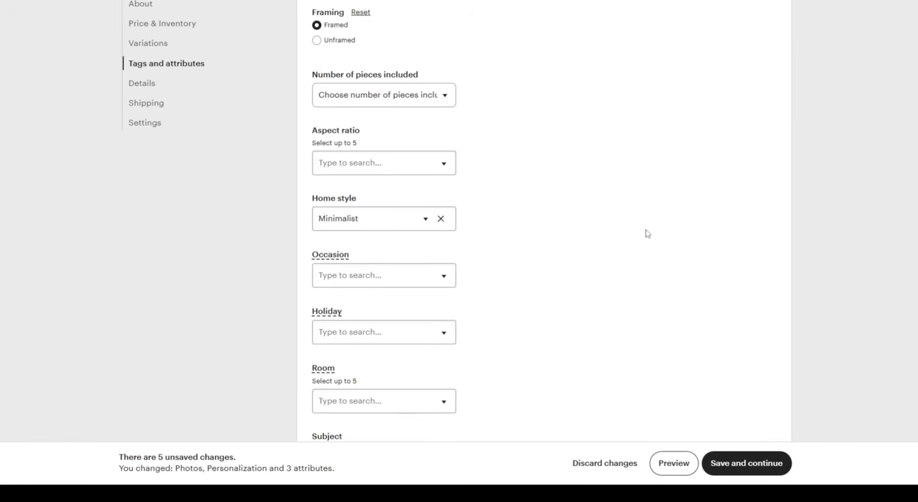
scroll(574, 260, "down", 3)
scroll(571, 259, "down", 1)
left_click(402, 198)
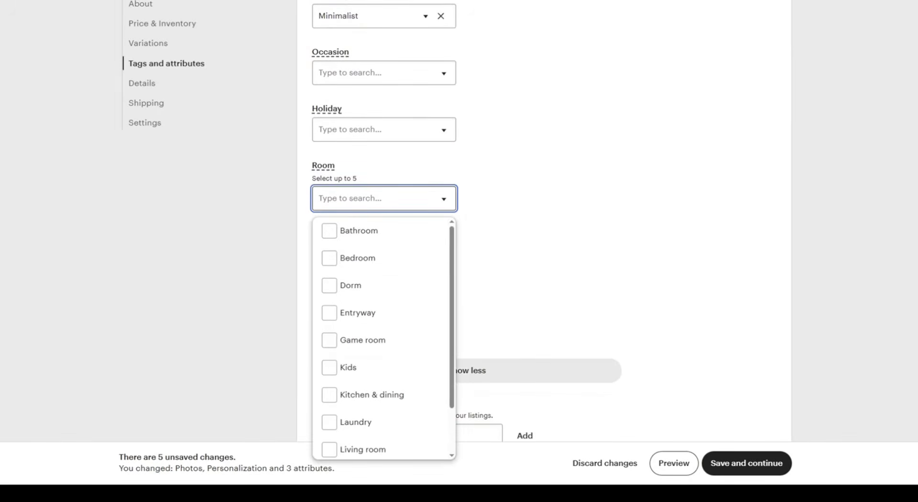
scroll(385, 302, "down", 1)
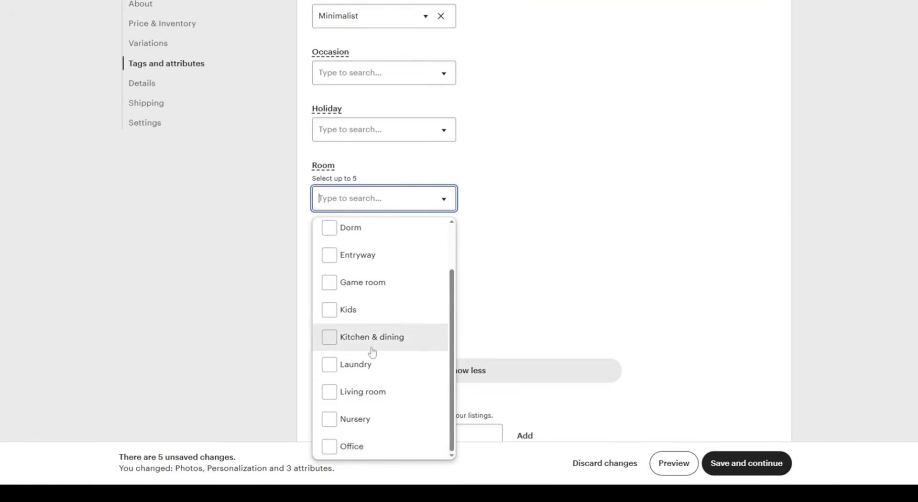
left_click(379, 313)
left_click(558, 266)
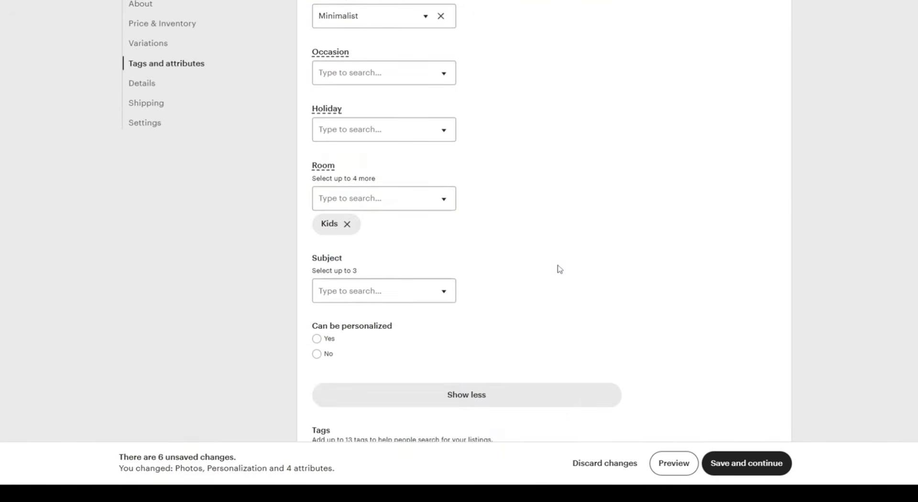
Review the listing's tags, materials, core details, category, shipping and return settings
scroll(538, 104, "down", 5)
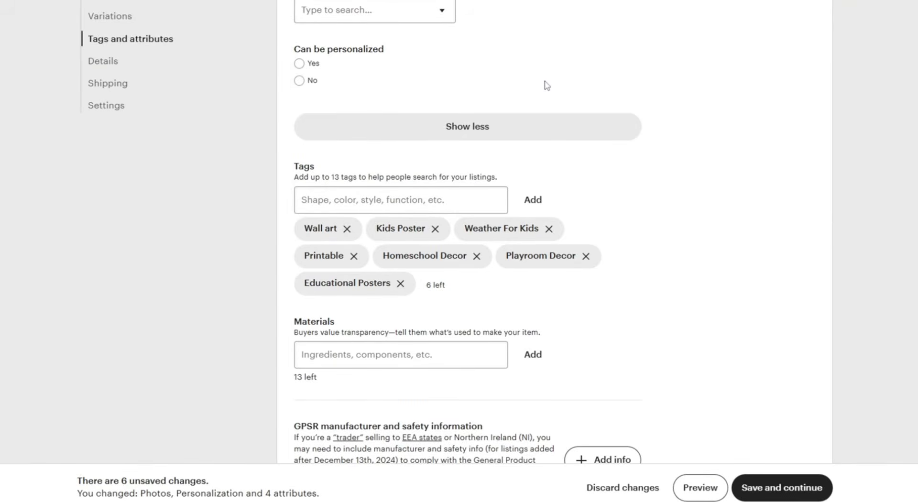
scroll(545, 86, "down", 3)
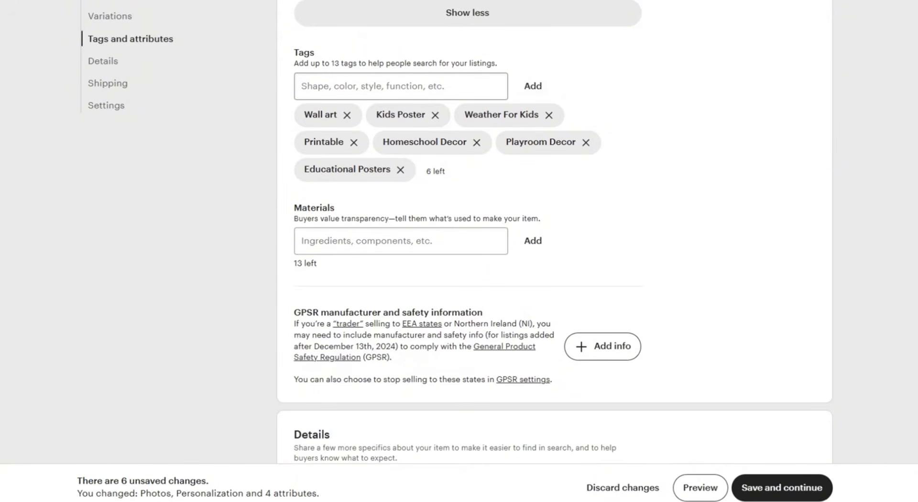
scroll(474, 131, "down", 1)
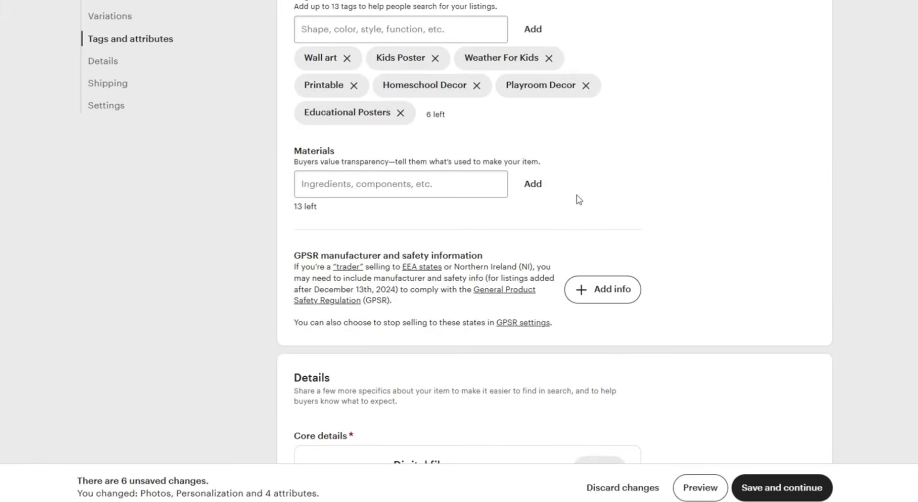
scroll(579, 200, "down", 5)
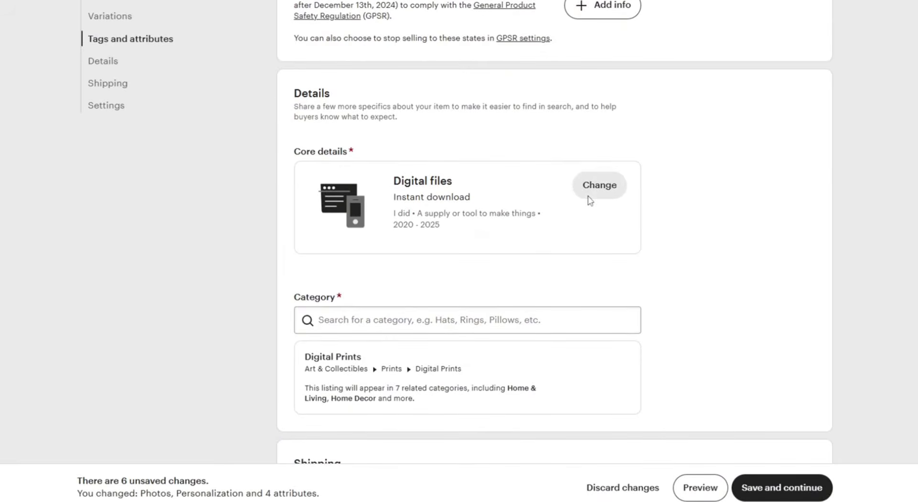
scroll(565, 211, "down", 1)
scroll(552, 217, "down", 5)
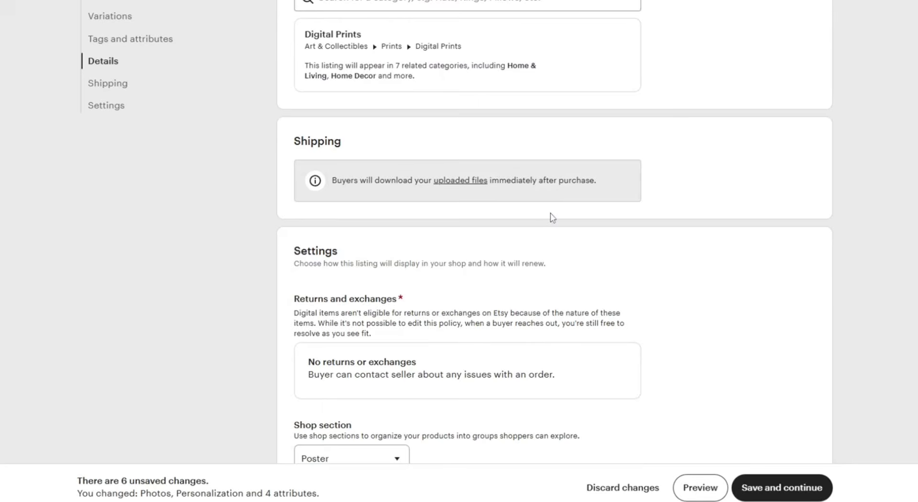
scroll(553, 218, "down", 1)
scroll(552, 218, "down", 3)
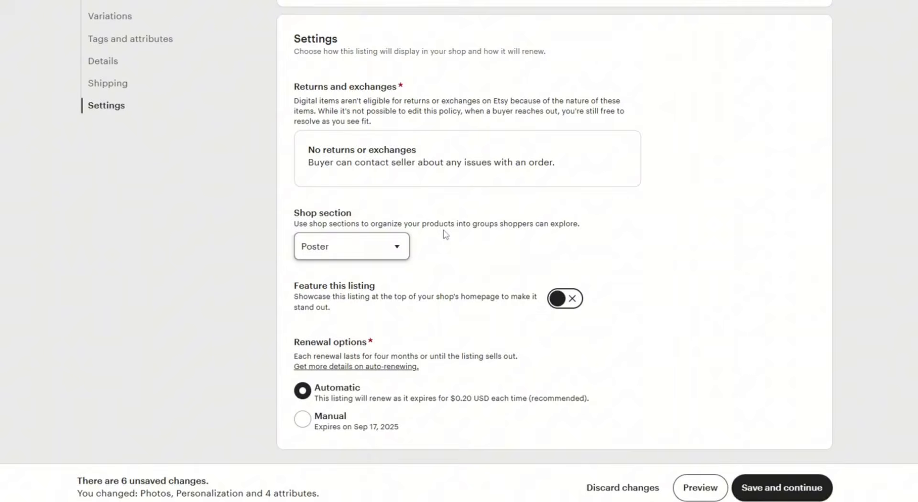
left_click(395, 248)
left_click(353, 330)
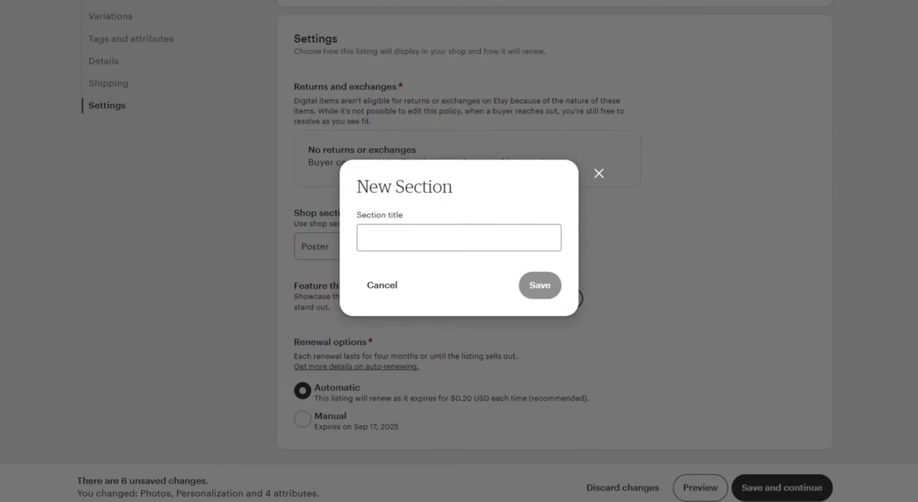
left_click(599, 173)
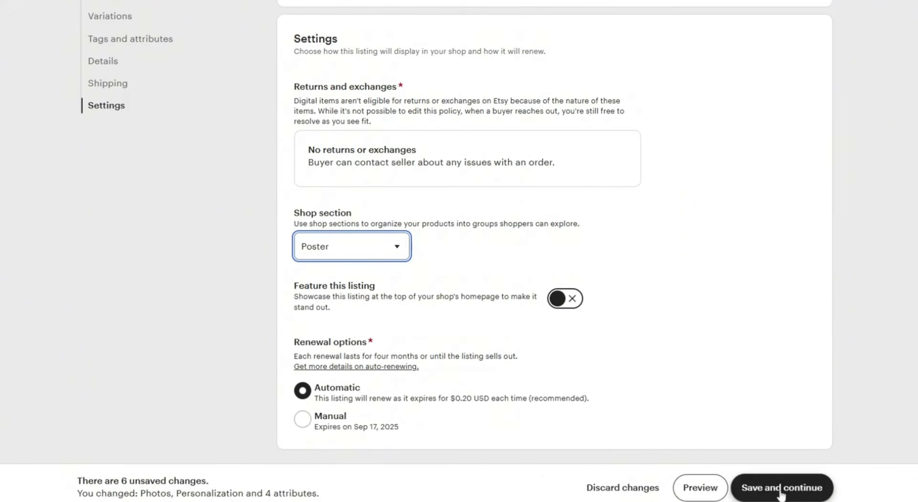
Save the listing and continue the shop setup
left_click(781, 495)
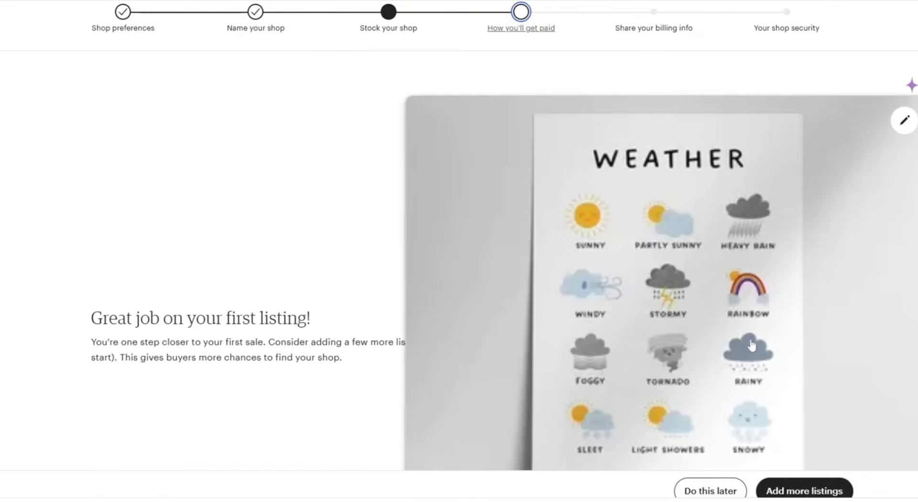
scroll(752, 345, "down", 2)
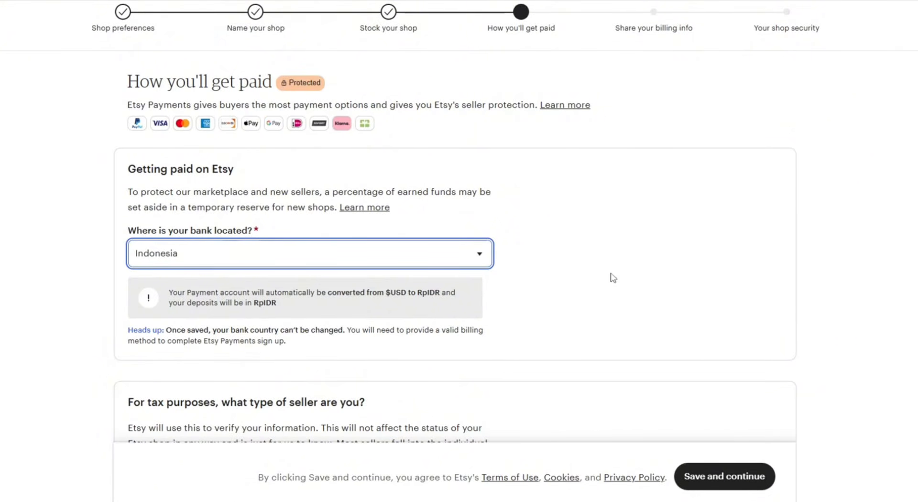
Review the bank location, seller type, personal details and taxpayer address requested for getting paid
scroll(168, 133, "down", 7)
scroll(169, 134, "up", 4)
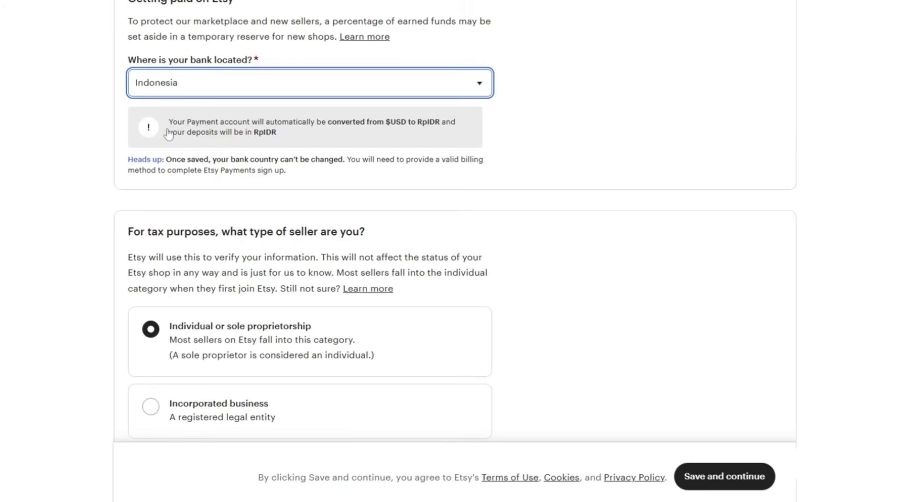
scroll(169, 133, "down", 2)
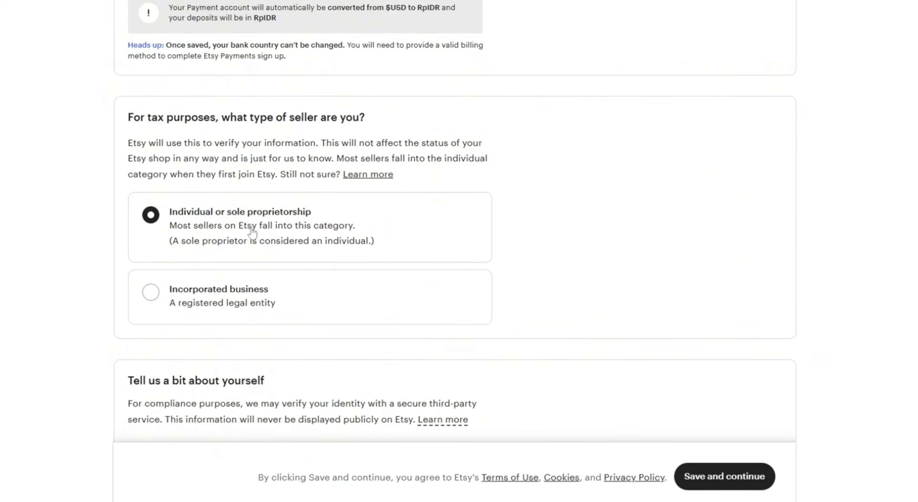
scroll(252, 233, "down", 7)
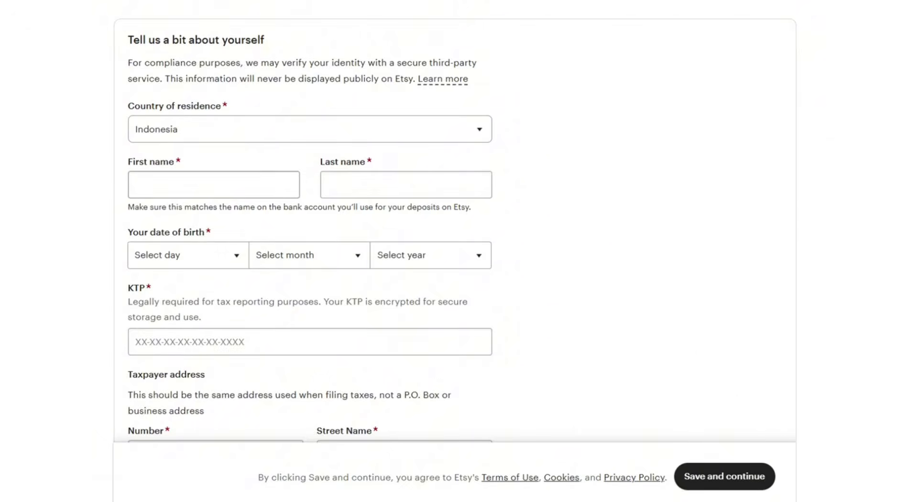
scroll(454, 220, "down", 4)
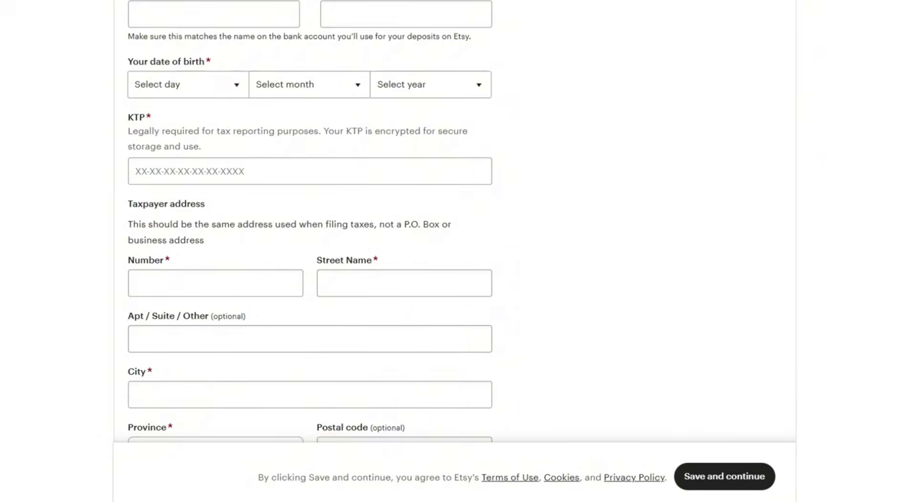
scroll(353, 350, "down", 5)
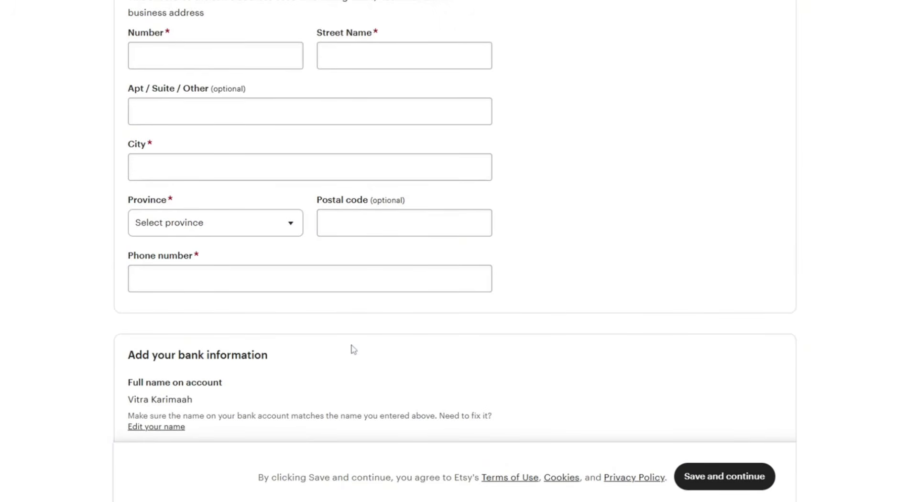
scroll(352, 350, "down", 1)
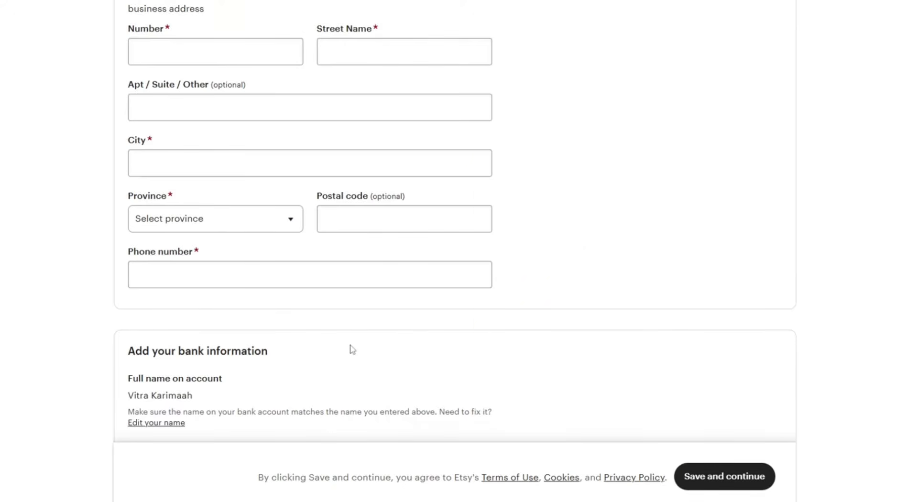
Examine the required bank information fields, and look over the whole payment form once more
scroll(353, 350, "down", 6)
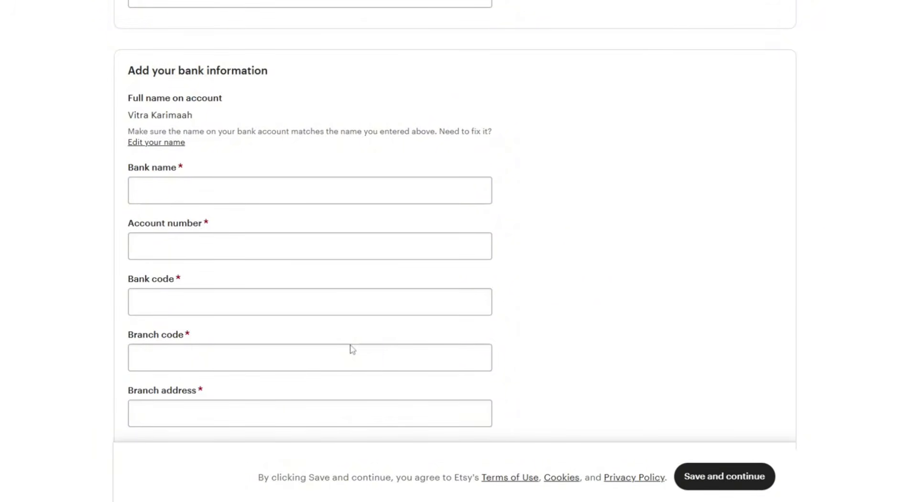
scroll(352, 349, "down", 1)
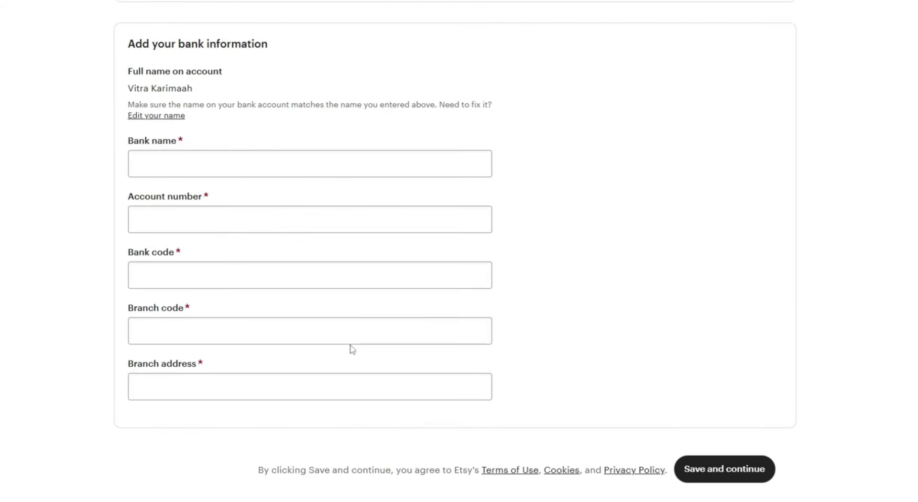
scroll(352, 350, "up", 1)
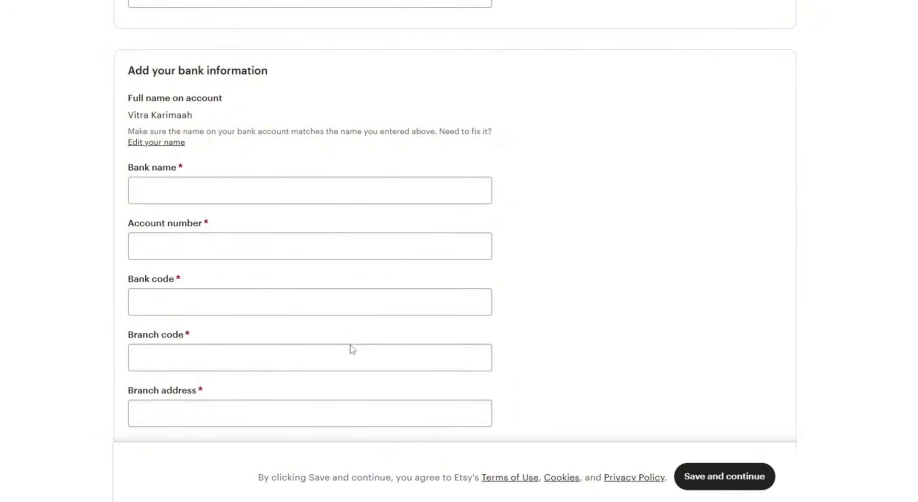
scroll(353, 350, "down", 1)
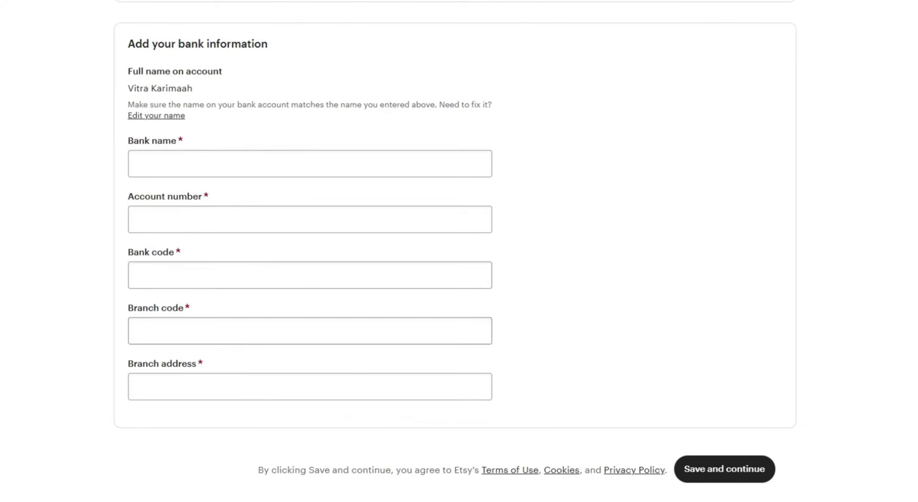
scroll(401, 260, "up", 5)
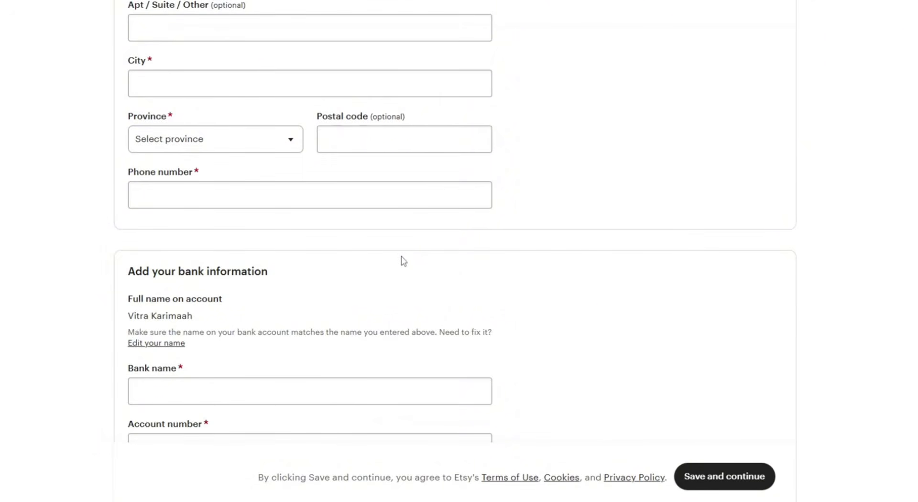
scroll(553, 233, "up", 10)
scroll(562, 230, "up", 1)
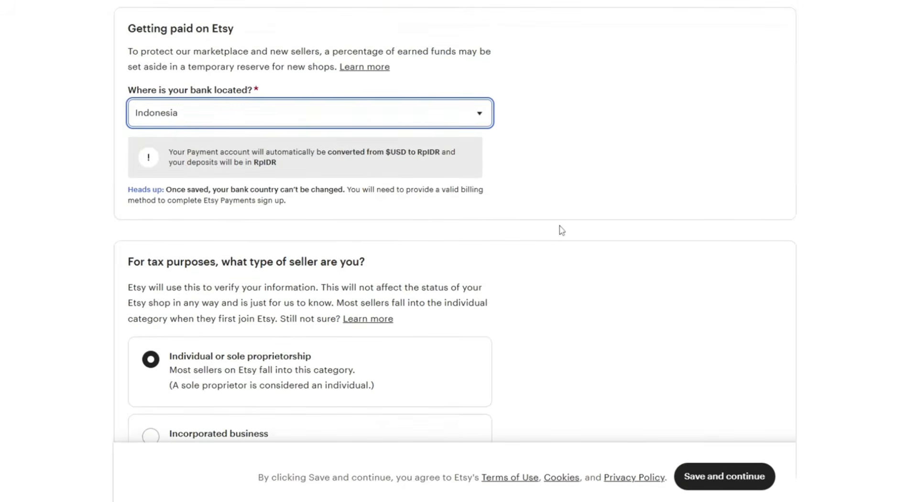
scroll(351, 349, "down", 10)
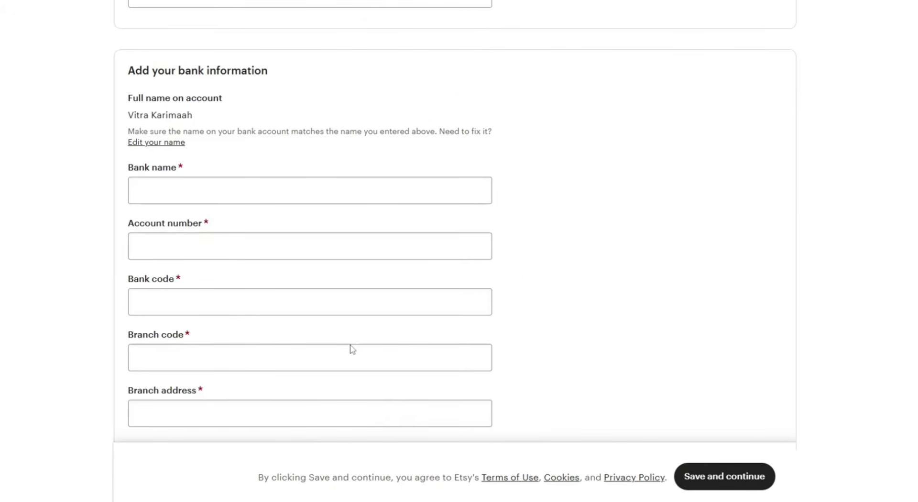
scroll(351, 349, "down", 1)
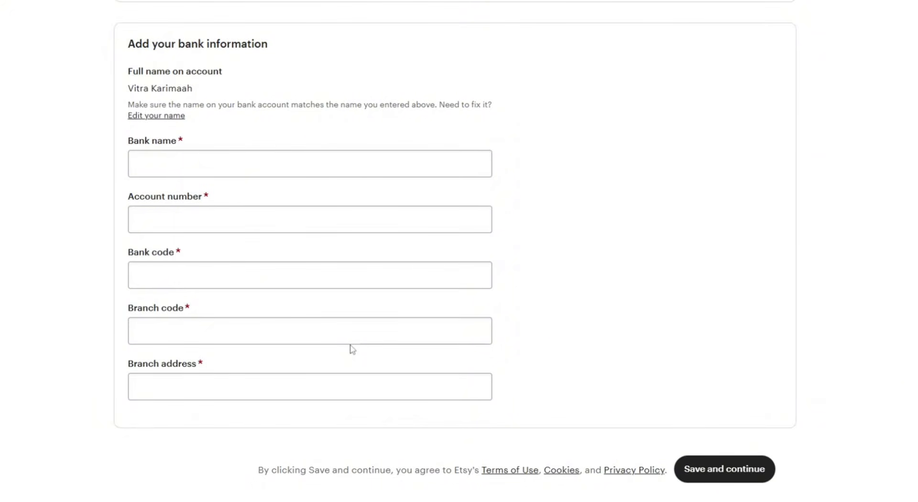
scroll(403, 260, "up", 5)
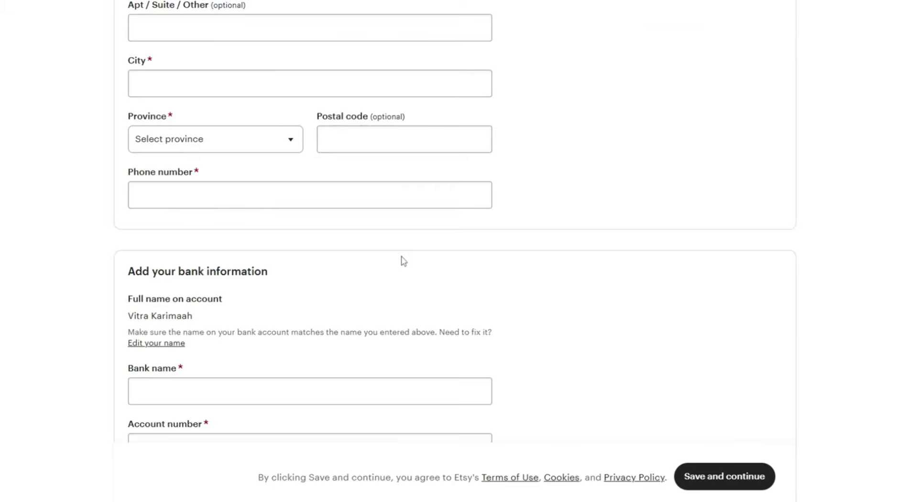
scroll(553, 233, "up", 15)
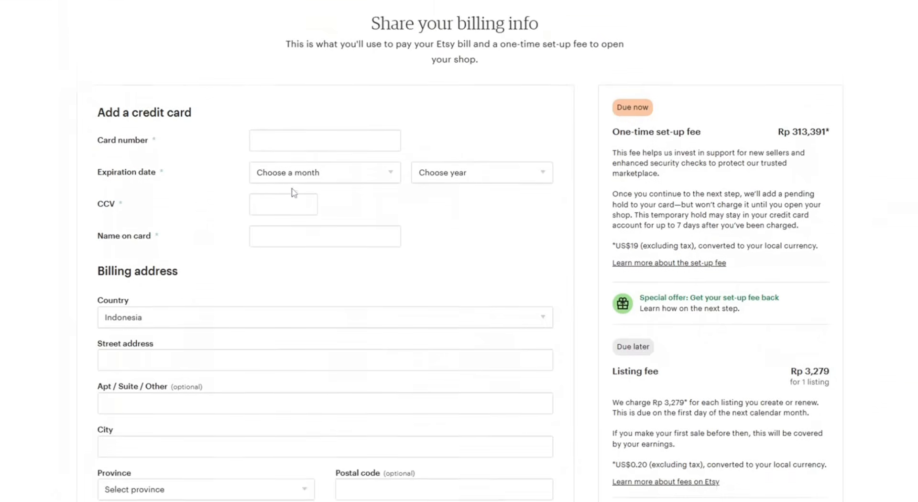
Read the one-time set-up fee, the listing fee and the card charge authorization in the billing summary
scroll(293, 198, "up", 1)
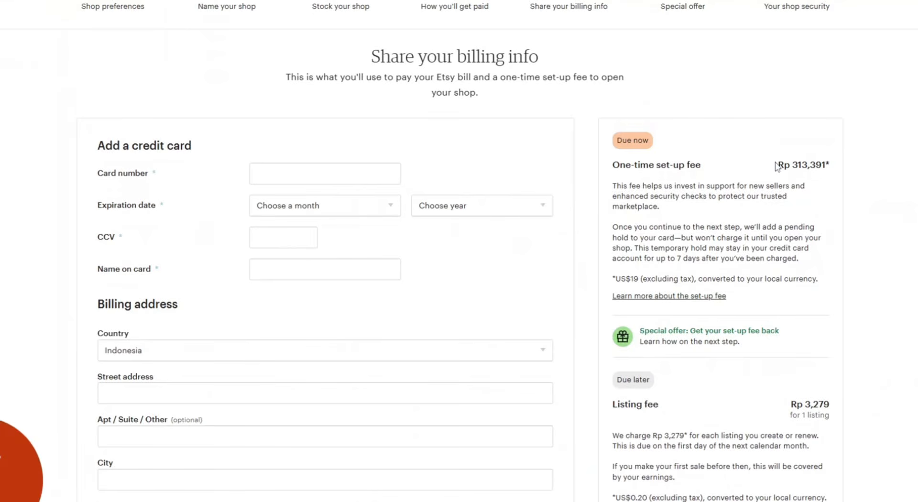
left_click_drag(775, 165, 842, 168)
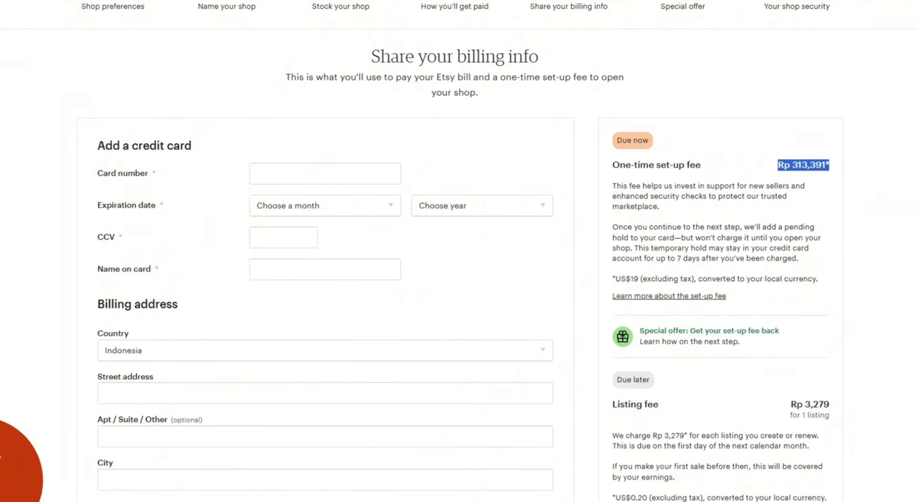
left_click_drag(612, 165, 842, 167)
left_click(832, 203)
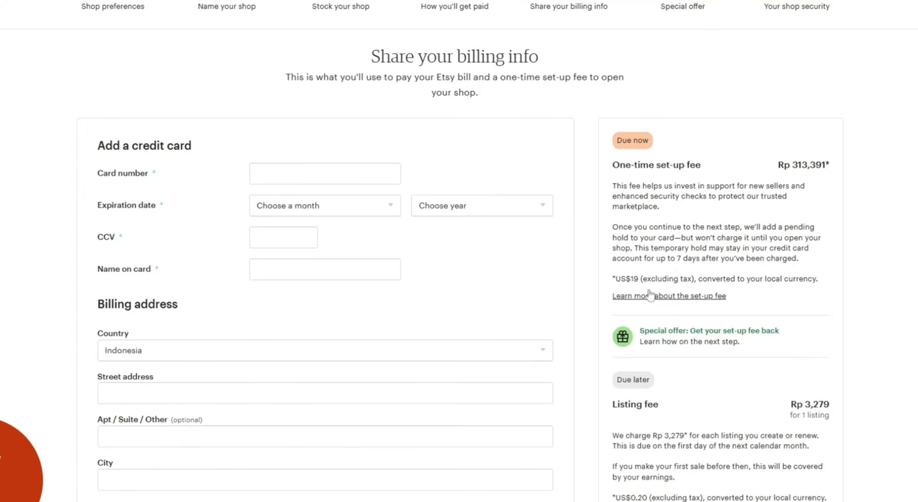
scroll(805, 319, "down", 1)
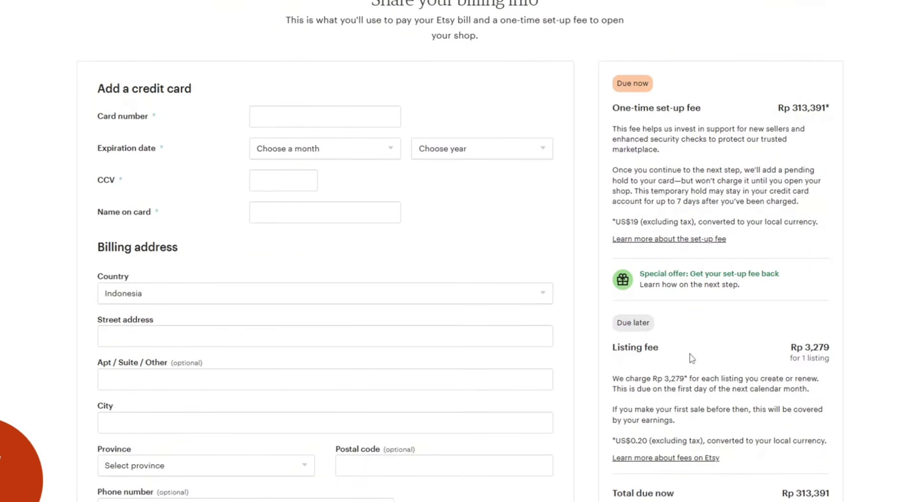
left_click_drag(790, 345, 836, 365)
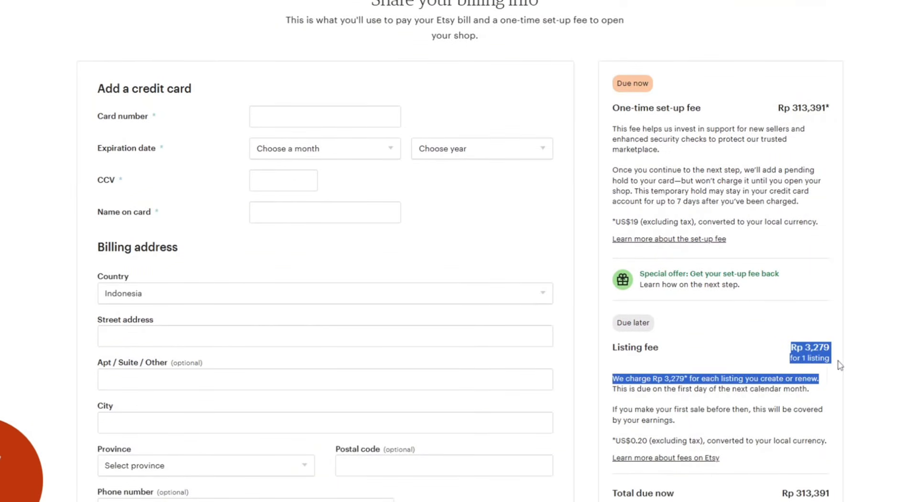
left_click(855, 353)
scroll(845, 355, "down", 3)
scroll(842, 353, "down", 2)
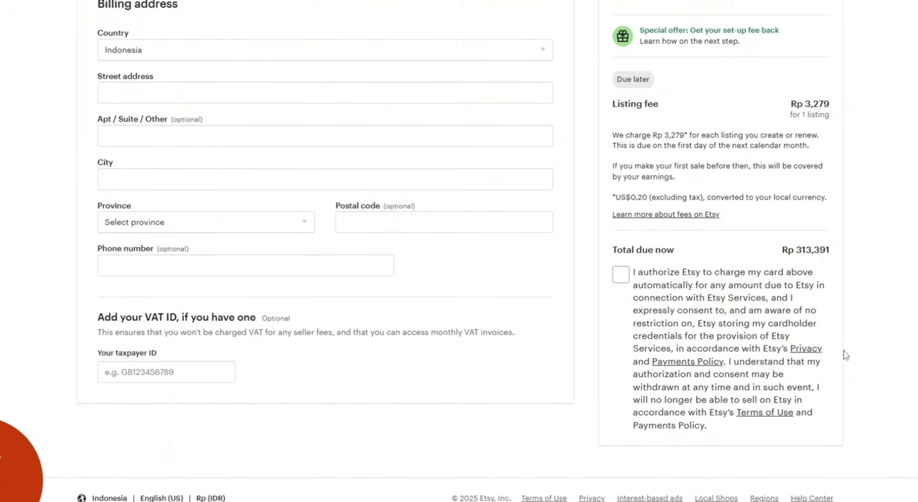
Look over the credit card, billing address and taxpayer ID fields of the billing form
scroll(566, 290, "up", 4)
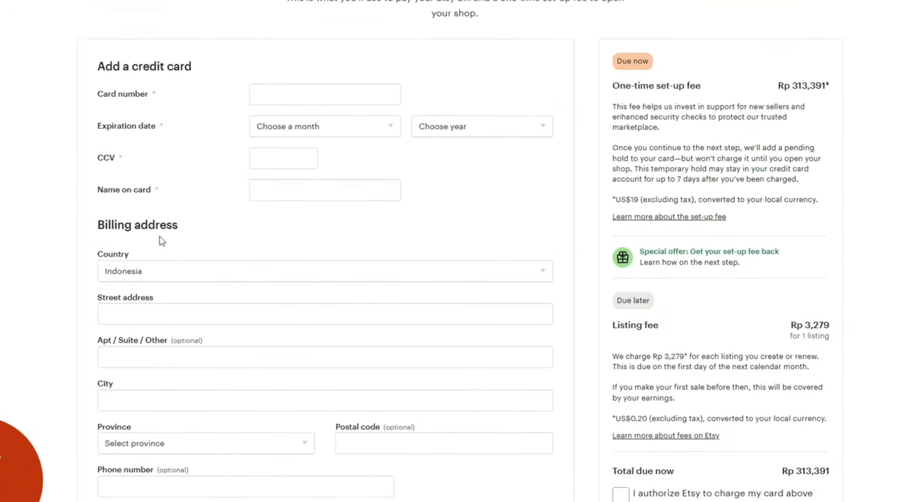
scroll(159, 240, "up", 1)
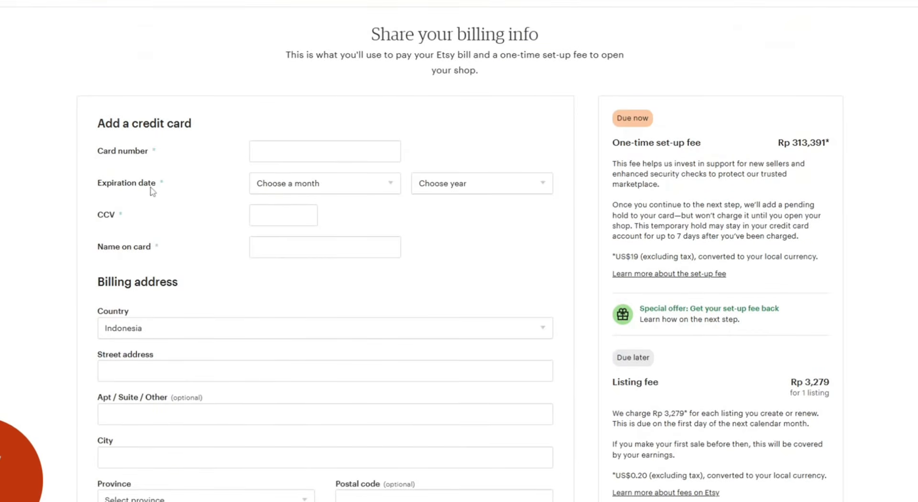
scroll(153, 191, "down", 1)
scroll(249, 129, "up", 1)
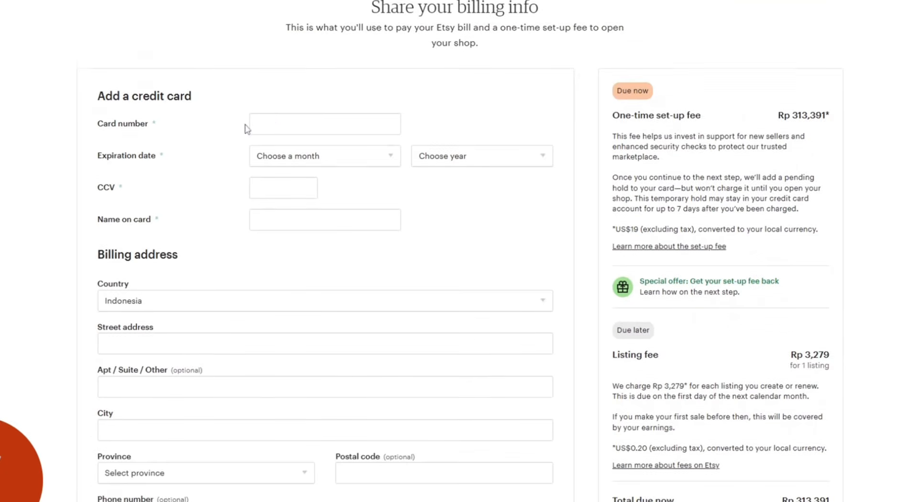
left_click(284, 149)
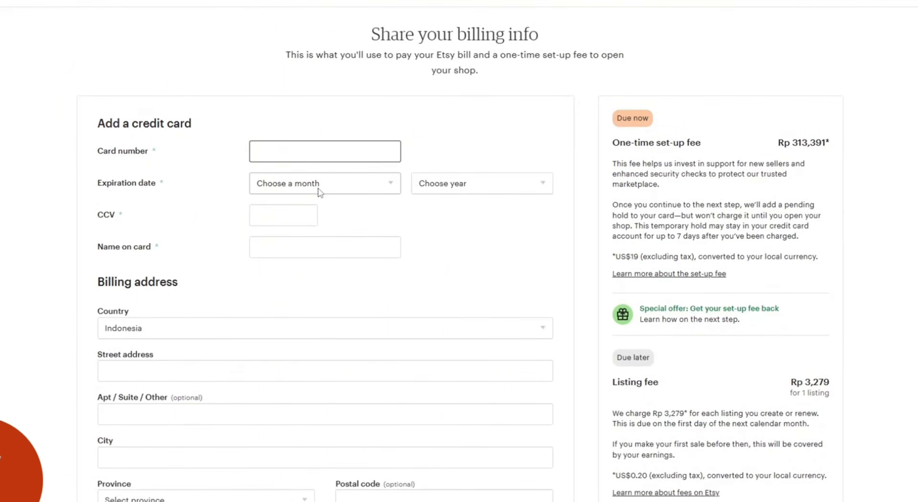
left_click(211, 353)
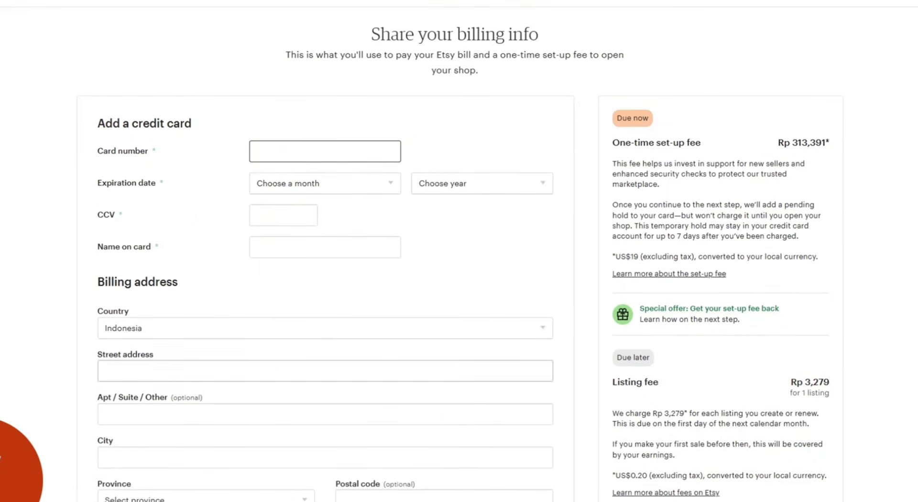
scroll(259, 369, "down", 1)
scroll(262, 369, "down", 2)
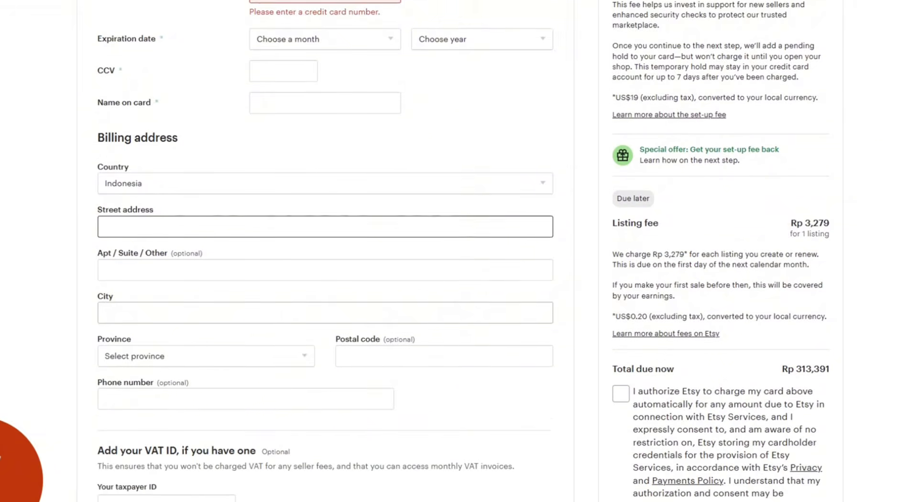
scroll(261, 366, "down", 2)
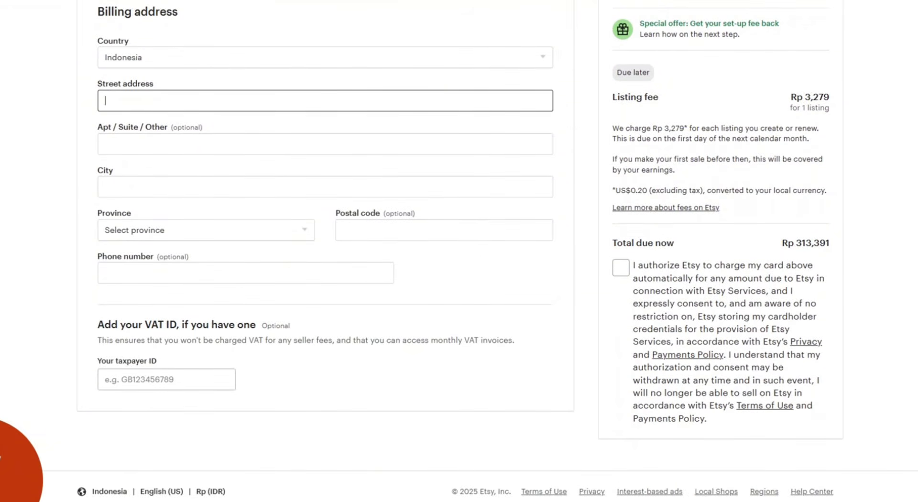
left_click(186, 379)
left_click(230, 58)
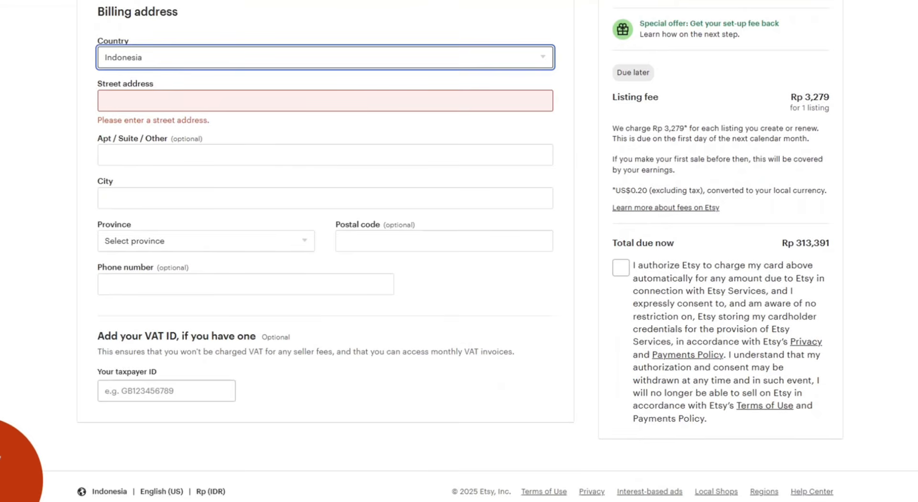
Try out the authorization for automatic card charges under the total due now
left_click(187, 390)
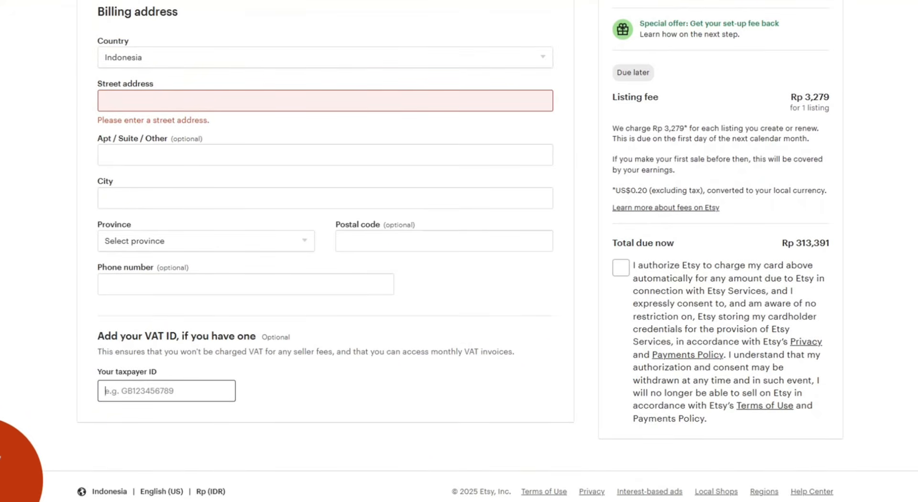
left_click(627, 271)
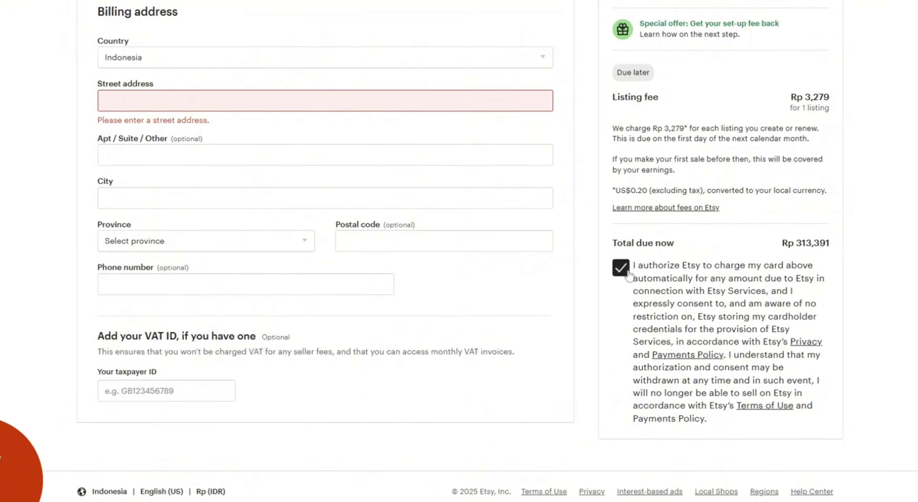
left_click(628, 274)
left_click(627, 273)
Examine the one-time set-up fee due now and the listing fee due later in the billing summary
scroll(585, 388, "up", 8)
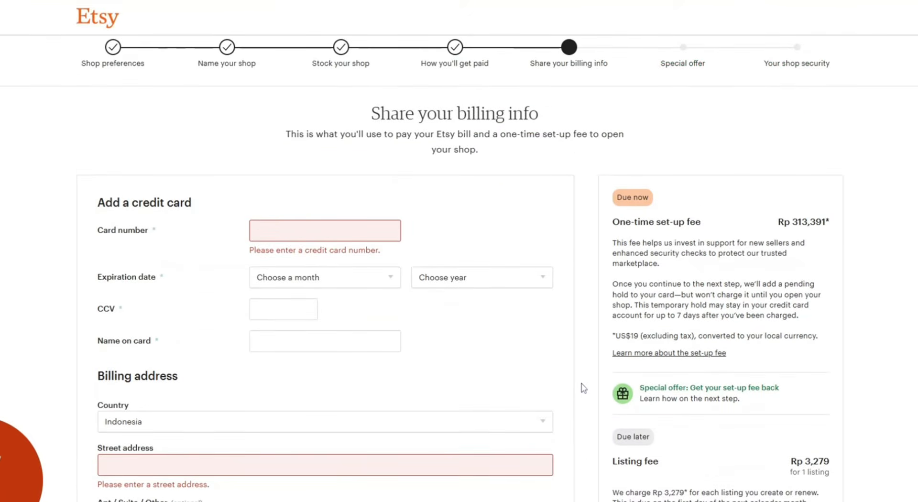
scroll(585, 389, "down", 2)
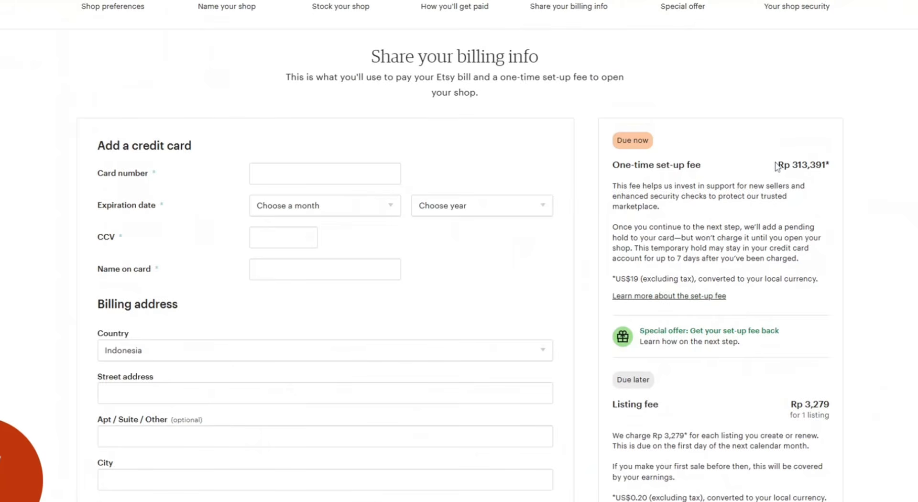
left_click_drag(775, 166, 841, 167)
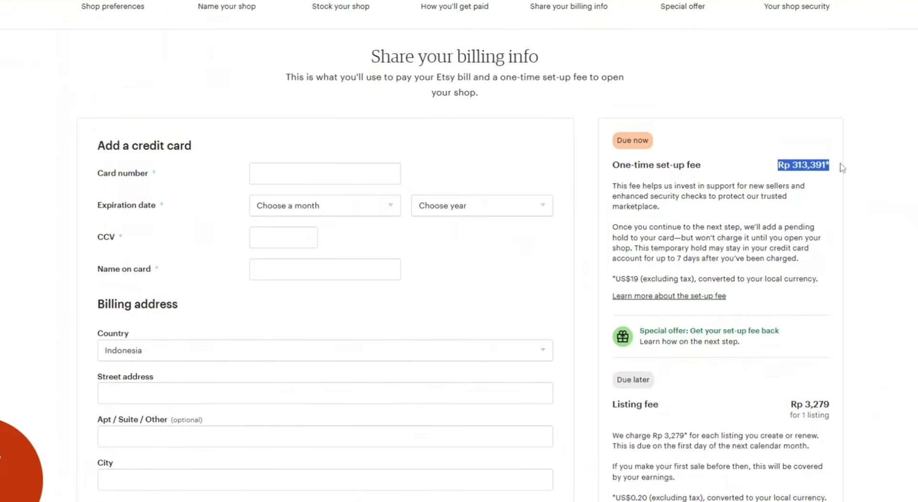
left_click_drag(612, 166, 842, 168)
left_click(839, 199)
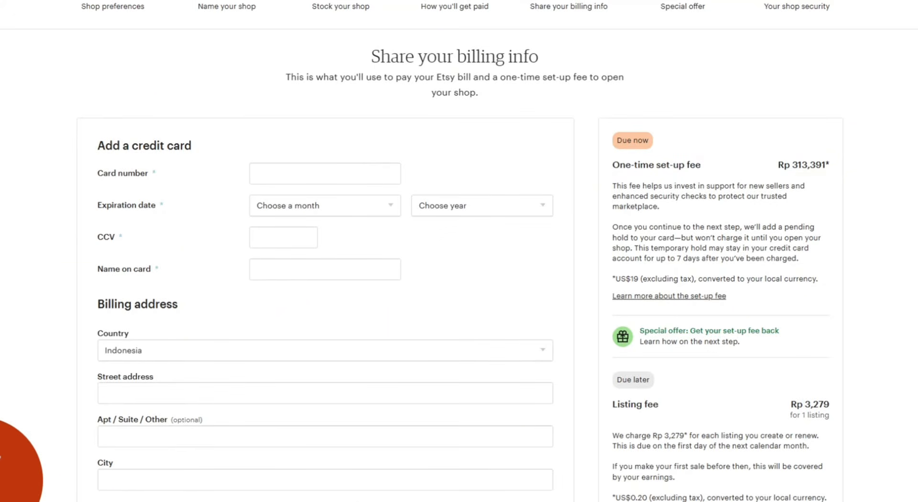
scroll(803, 317, "down", 1)
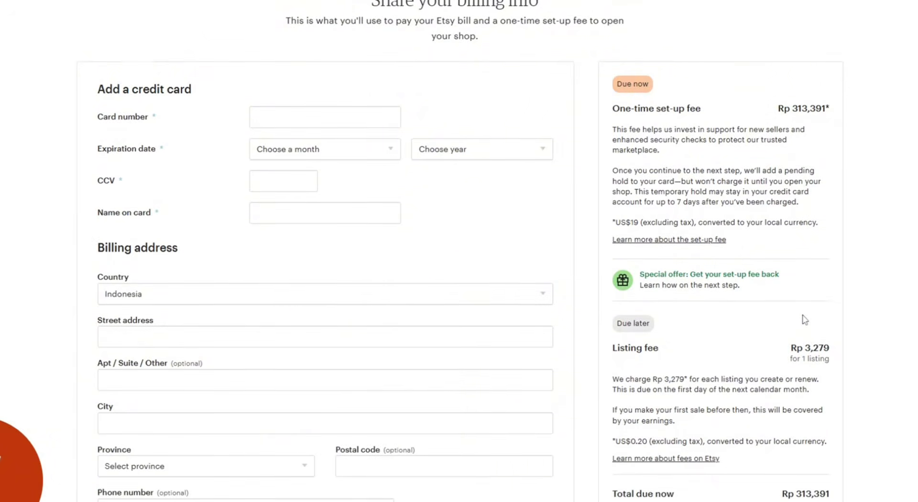
left_click_drag(791, 344, 836, 365)
left_click(859, 355)
scroll(857, 354, "down", 3)
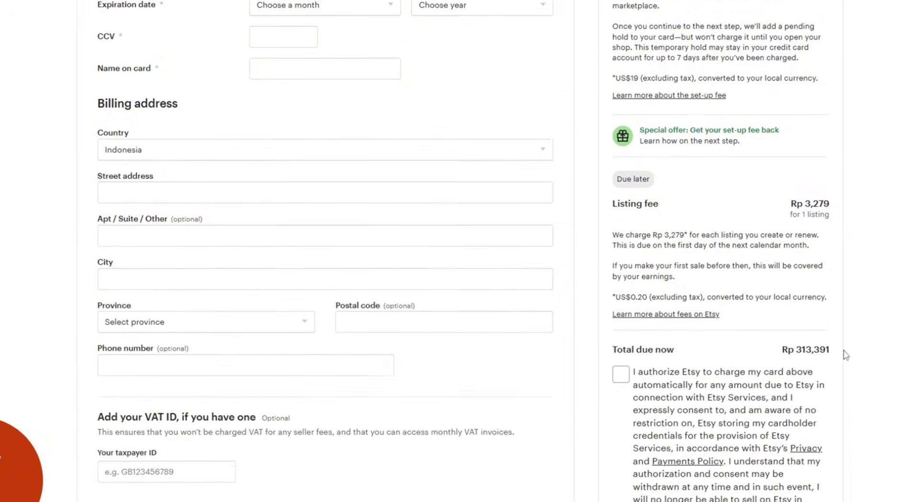
Recheck the set-up fee and listing fee amounts, down to the total due and the card charge authorization terms
scroll(293, 188, "up", 6)
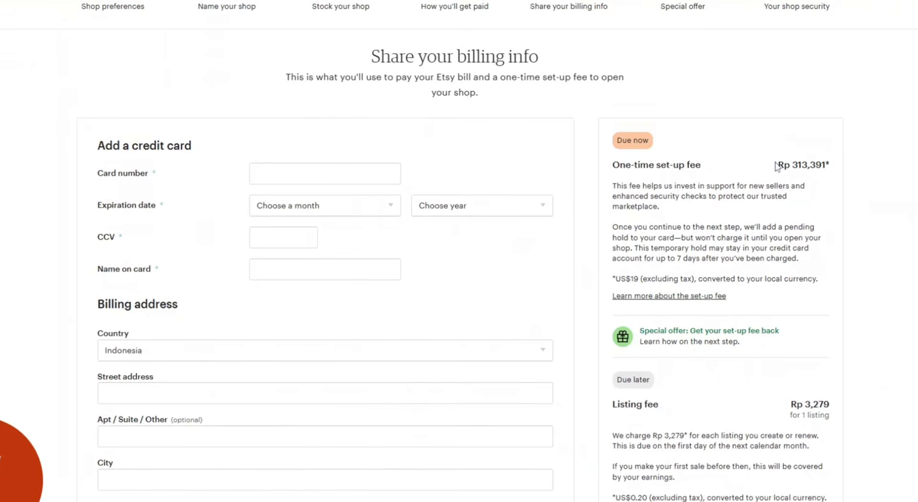
left_click_drag(776, 166, 842, 168)
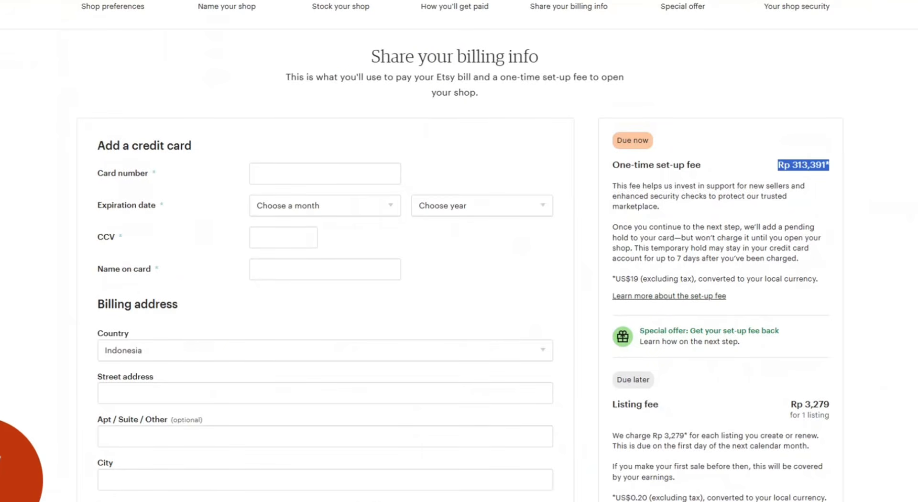
left_click_drag(612, 165, 844, 167)
left_click(841, 199)
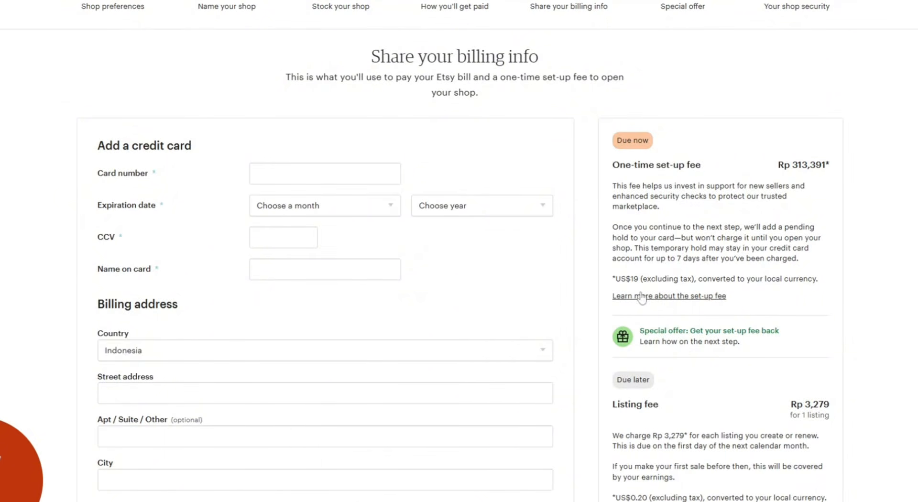
scroll(805, 320, "down", 1)
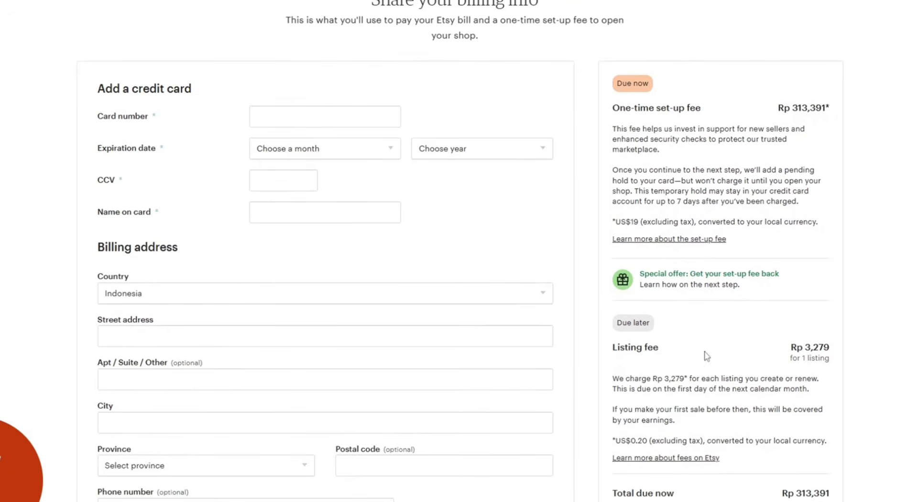
left_click_drag(791, 348, 834, 369)
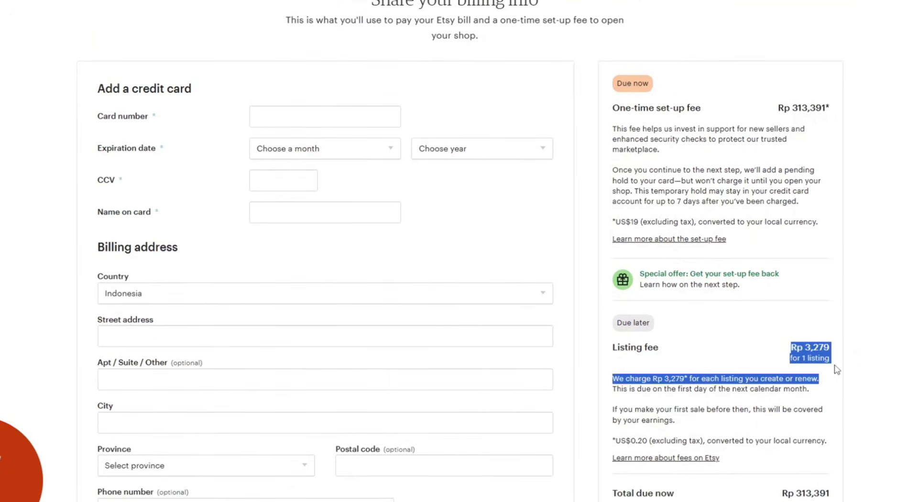
left_click(857, 353)
scroll(845, 355, "down", 3)
scroll(844, 353, "down", 3)
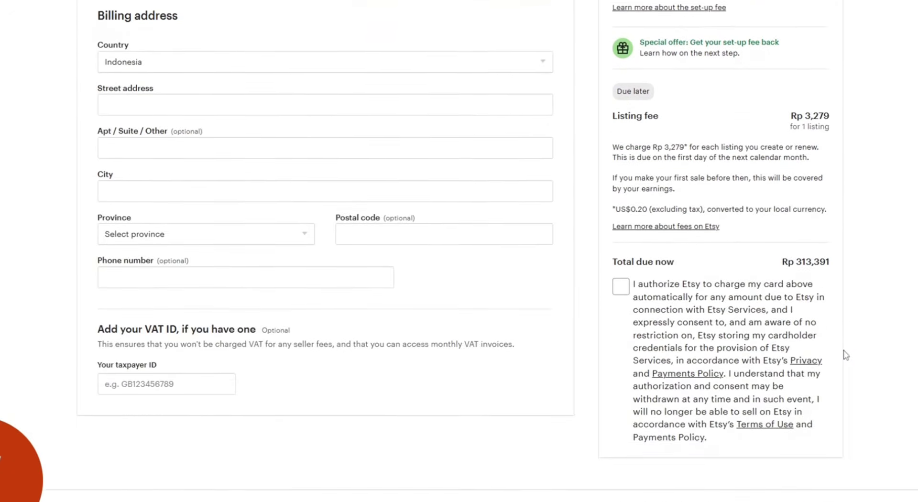
Look over the empty credit card and billing address fields of the billing form again
scroll(585, 290, "up", 3)
scroll(160, 240, "up", 3)
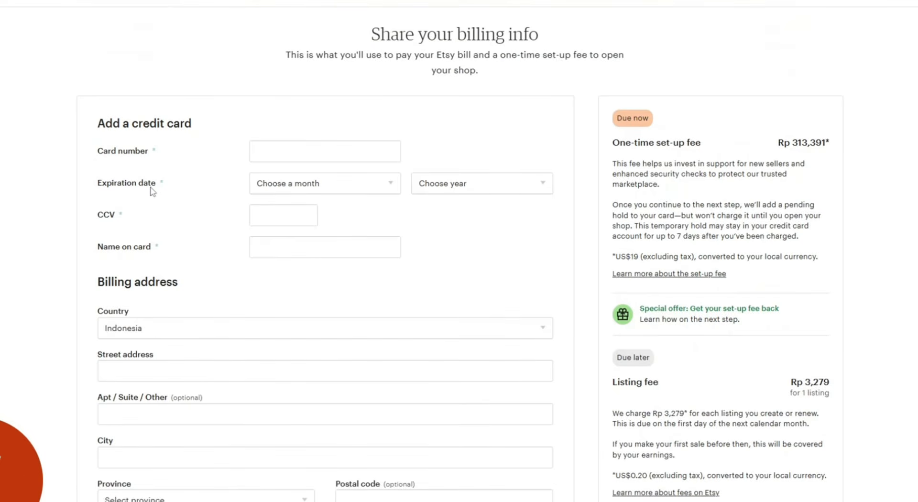
scroll(152, 191, "down", 1)
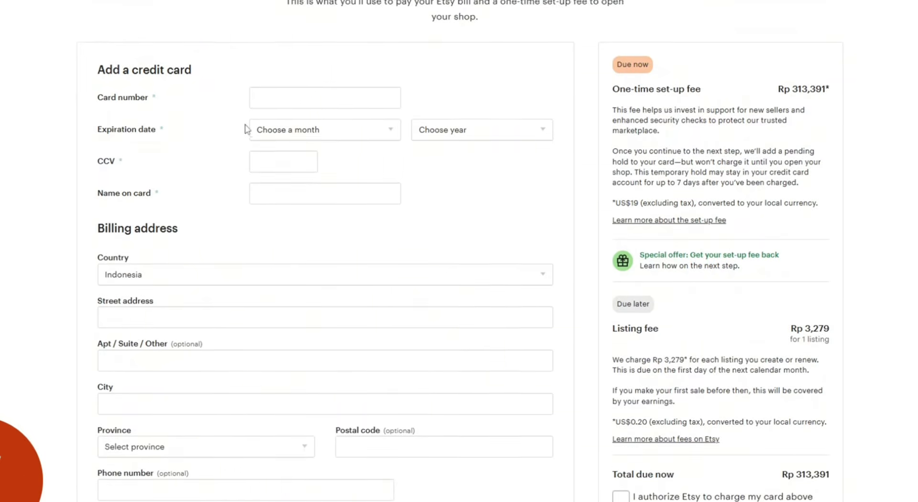